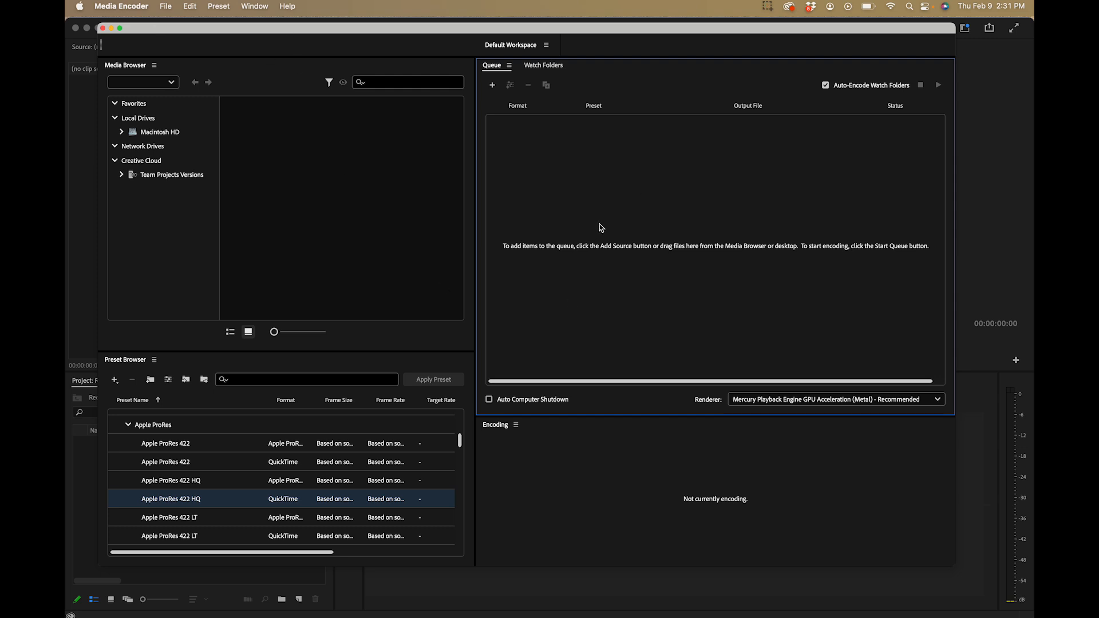
# Add all the DJI MP4 clips from the Reel Sample folder to the encoding queue
pyautogui.doubleClick(640, 224)
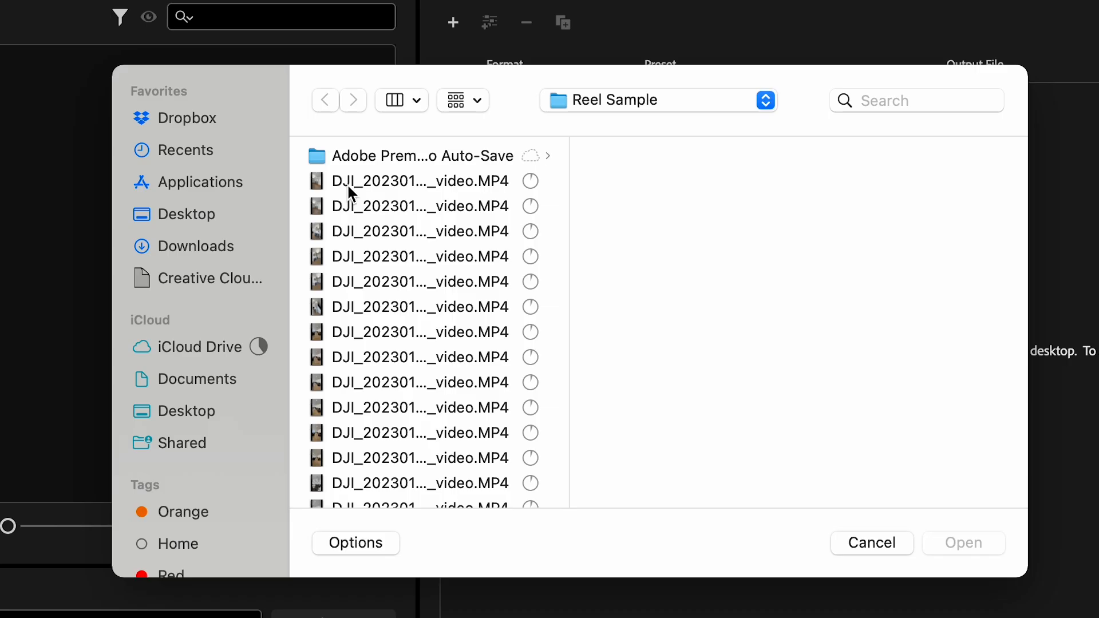
pyautogui.click(400, 191)
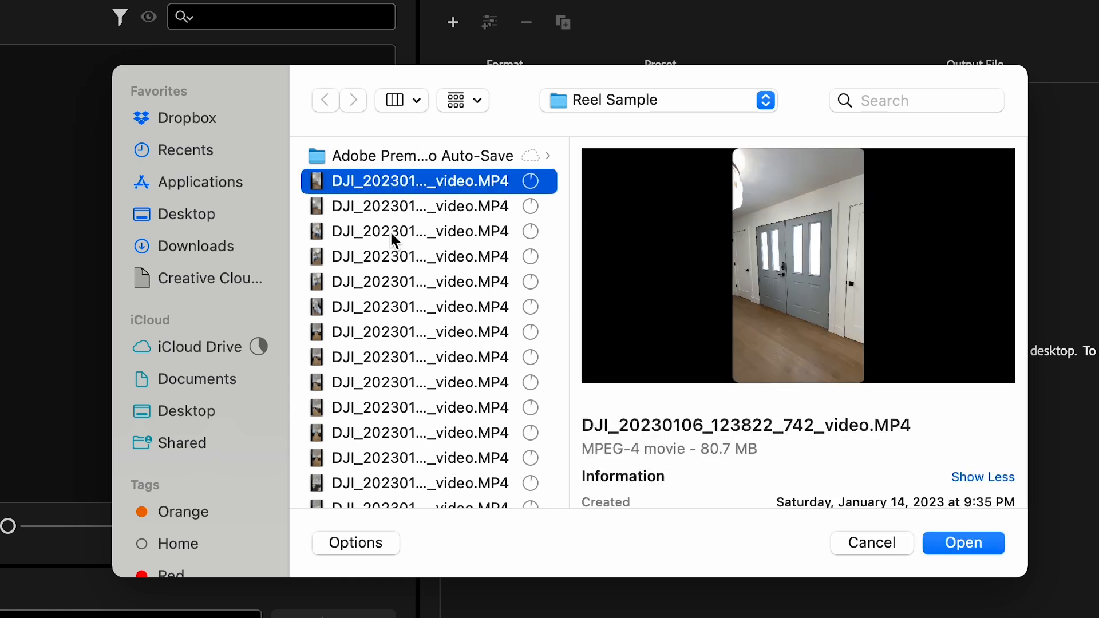
pyautogui.scroll(-5, 390, 230)
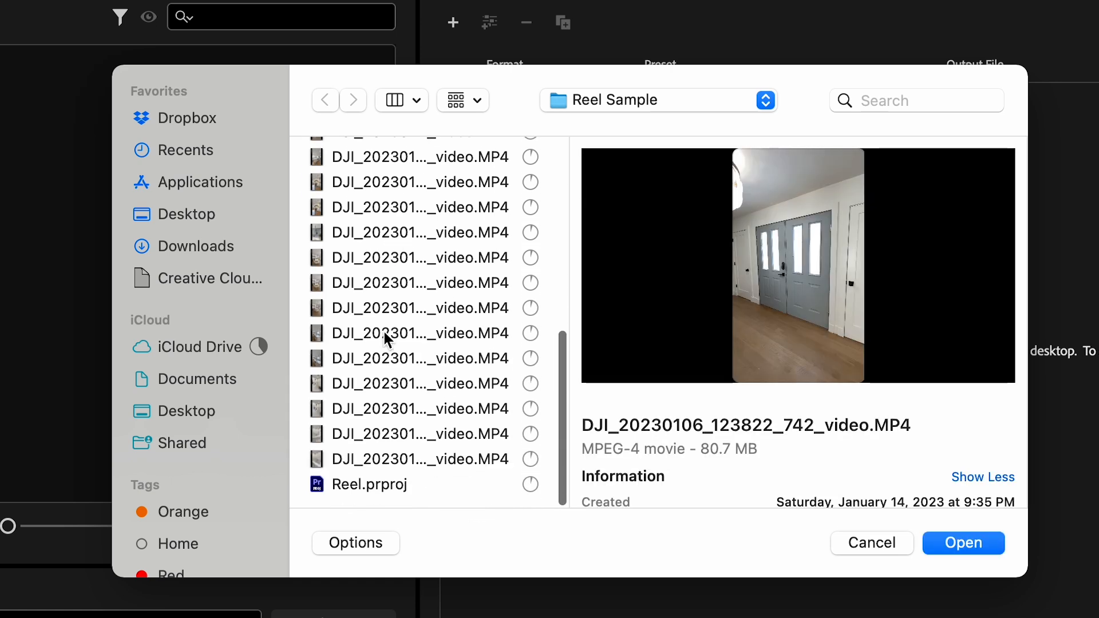
pyautogui.keyDown('shift'); pyautogui.click(361, 450); pyautogui.keyUp('shift')
pyautogui.click(963, 542)
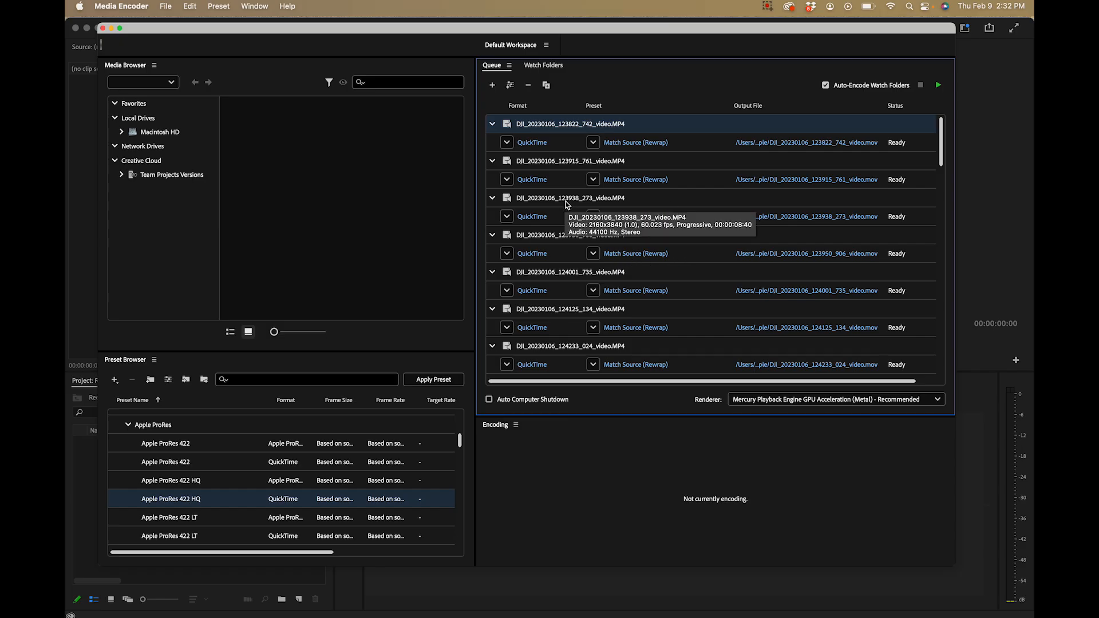
# Set all queued clips to the Apple ProRes 422 preset and choose their output folder
pyautogui.press('super+a')
pyautogui.scroll(-15, 567, 229)
pyautogui.scroll(15, 566, 235)
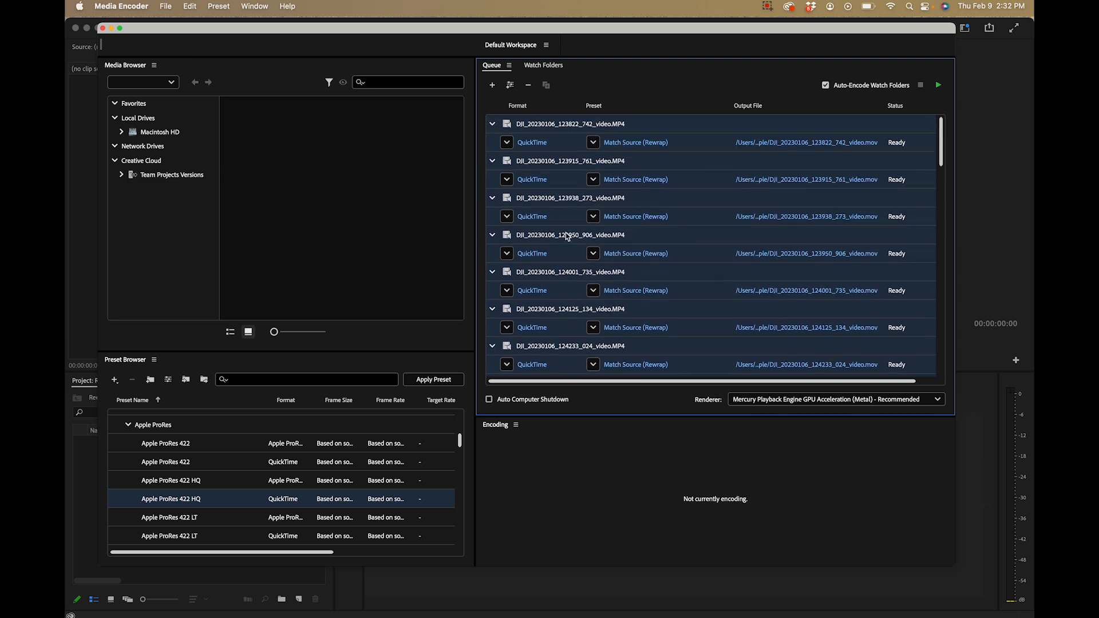
pyautogui.click(593, 144)
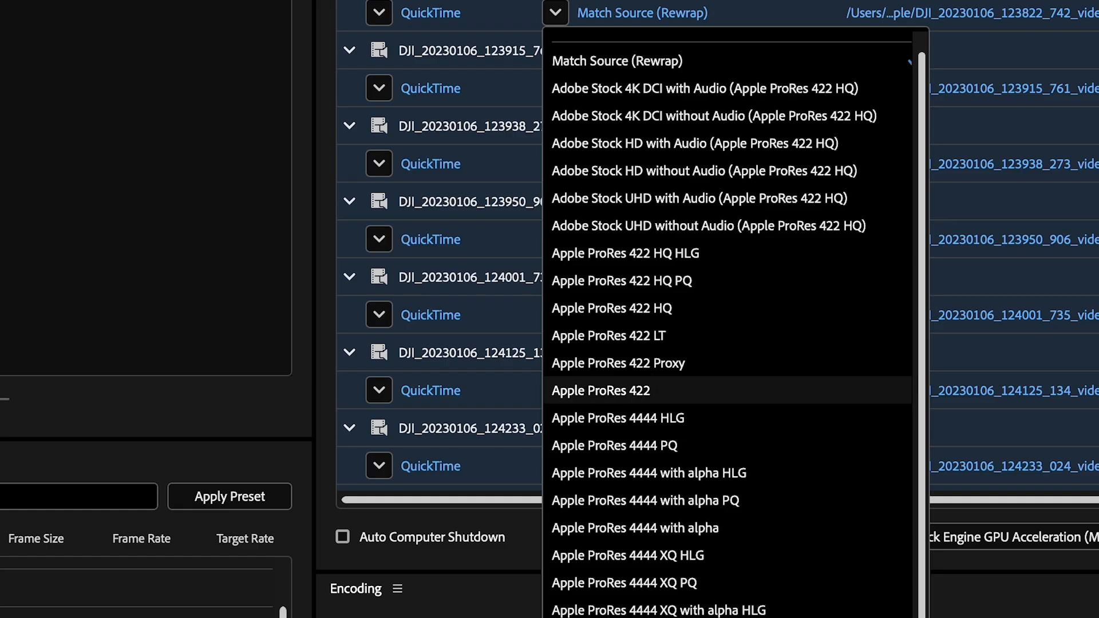
pyautogui.click(709, 383)
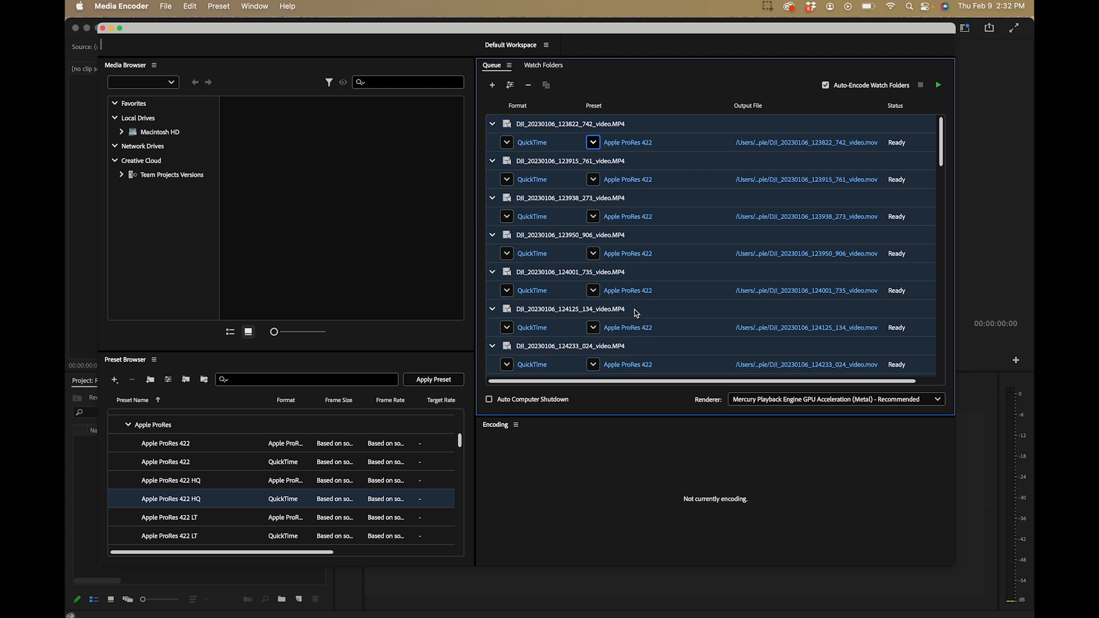
pyautogui.click(780, 142)
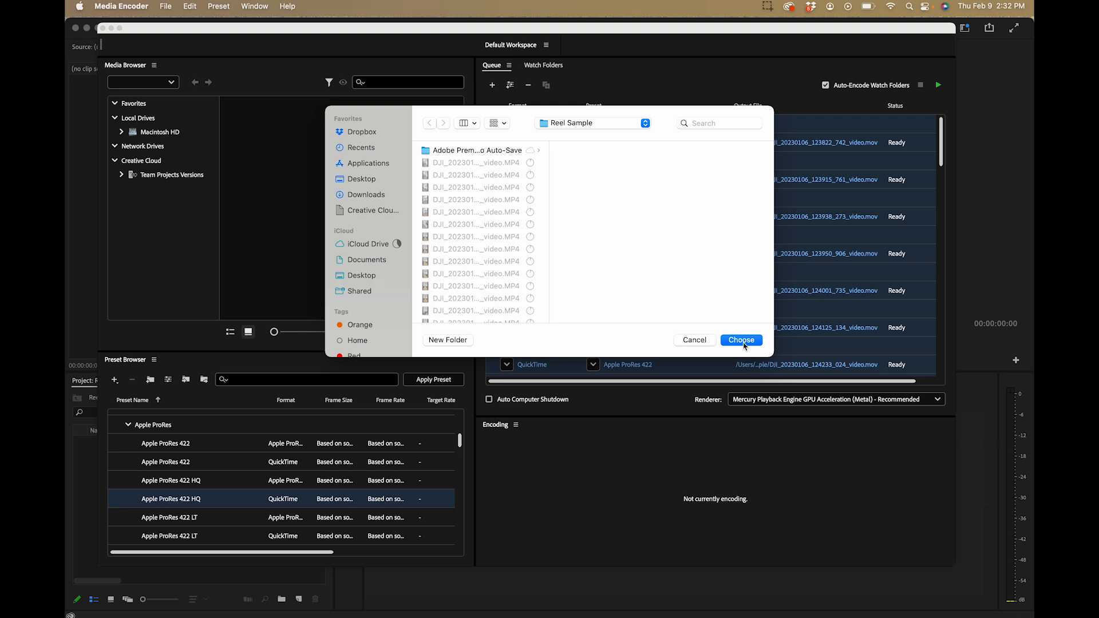
pyautogui.click(744, 342)
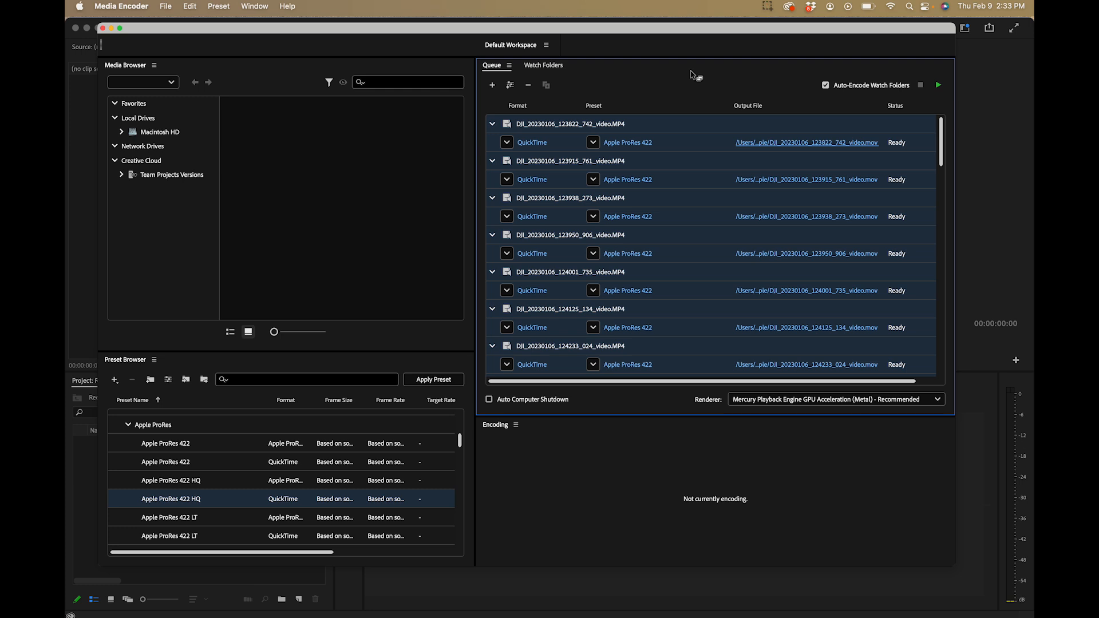
# Switch to Premiere Pro and import all the MOV clips from the Converted folder inside Reel Sample
pyautogui.click(495, 571)
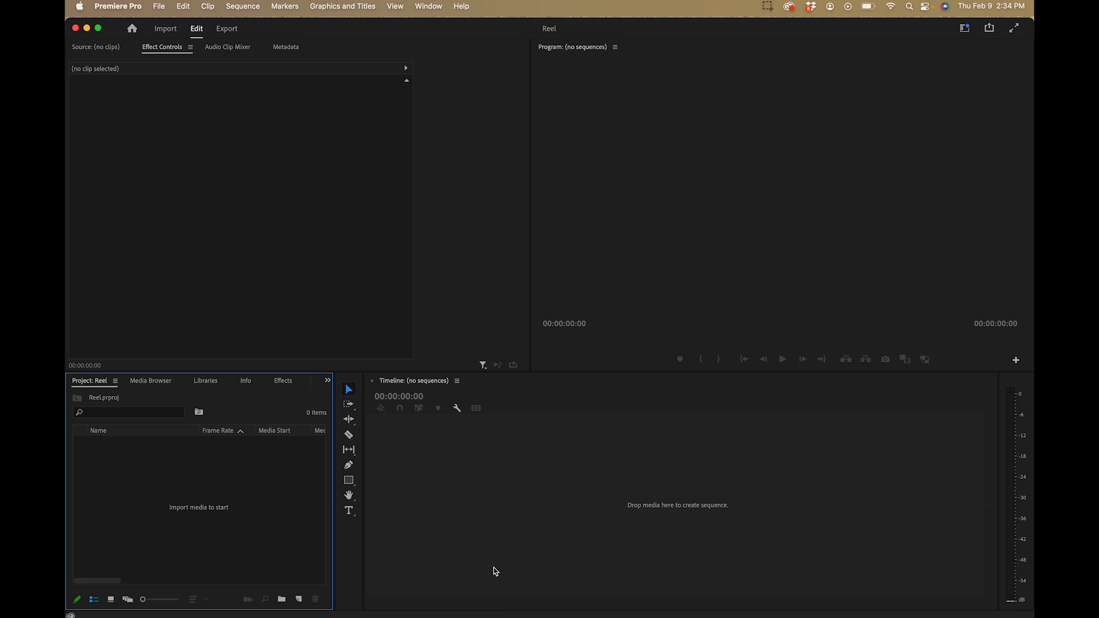
pyautogui.doubleClick(187, 490)
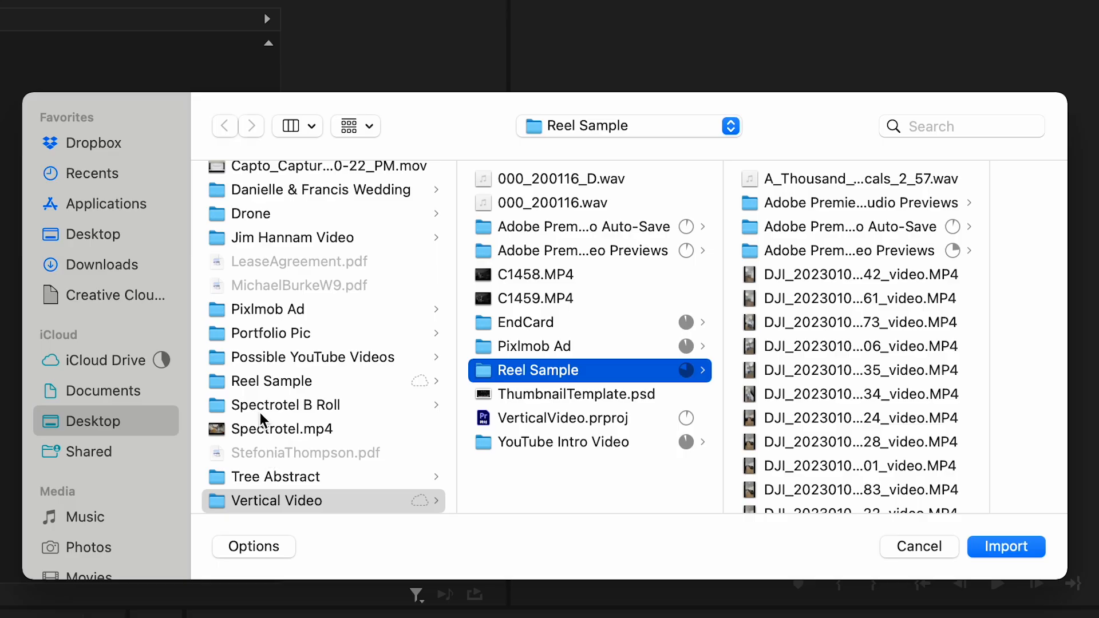
pyautogui.click(262, 383)
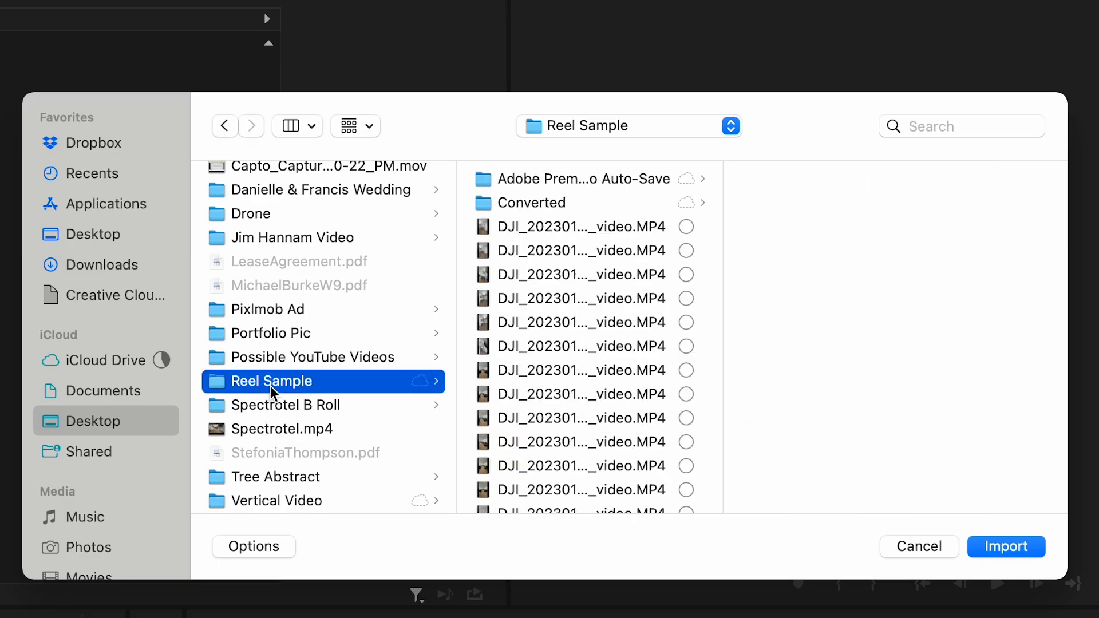
pyautogui.click(517, 205)
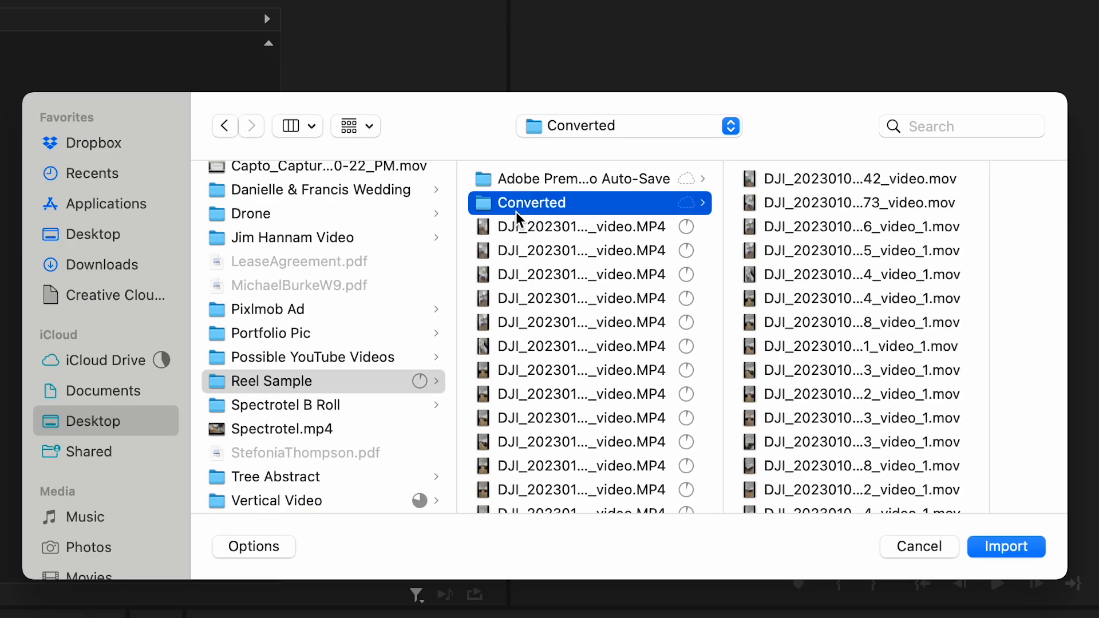
pyautogui.click(798, 181)
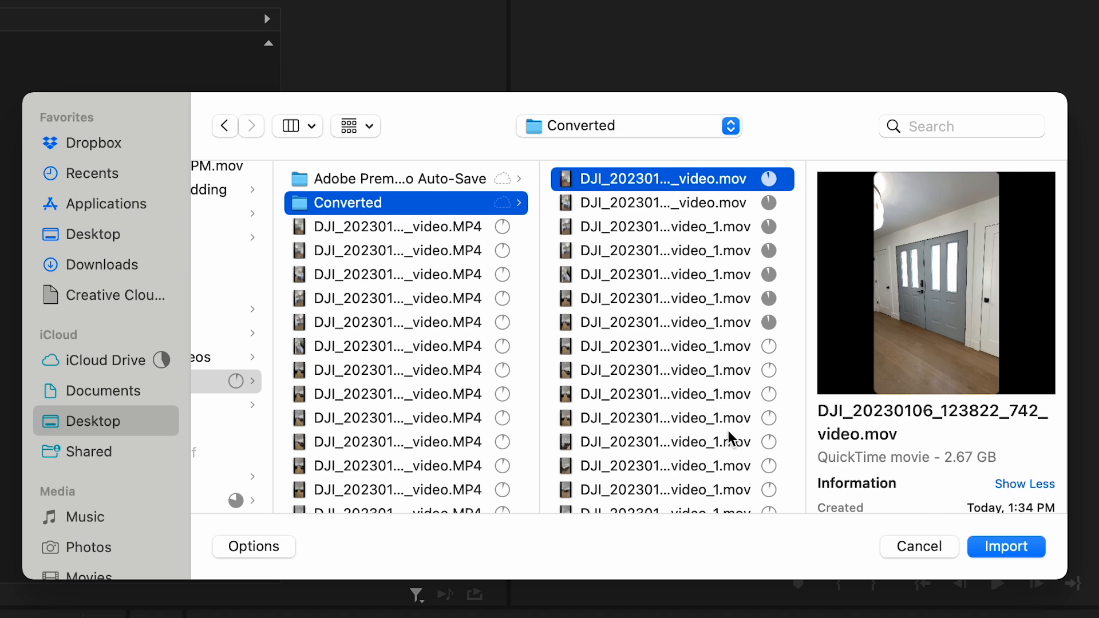
pyautogui.scroll(-5, 717, 451)
pyautogui.scroll(-2, 718, 451)
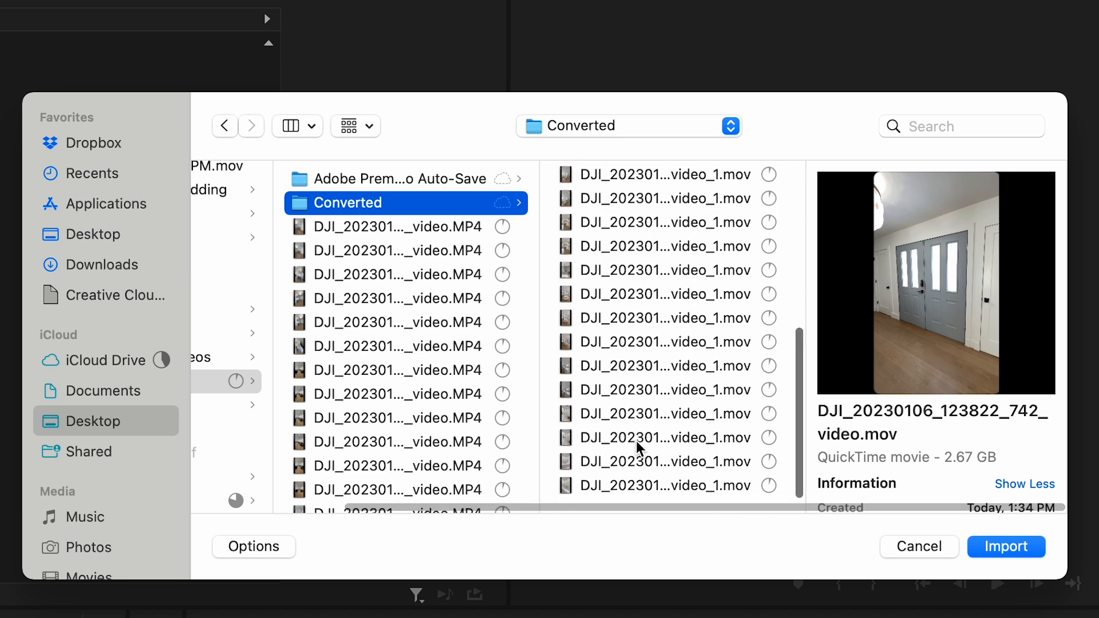
pyautogui.keyDown('shift'); pyautogui.click(601, 492); pyautogui.keyUp('shift')
pyautogui.click(996, 547)
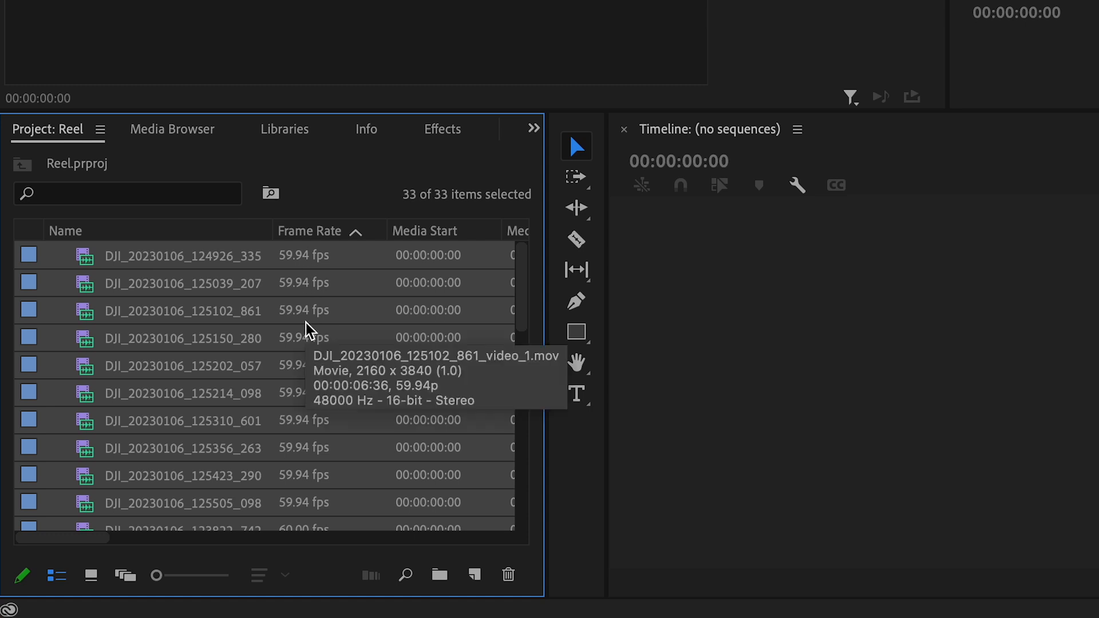
# Interpret the footage of all imported clips at an assumed frame rate of 23.976 fps
pyautogui.rightClick(85, 268)
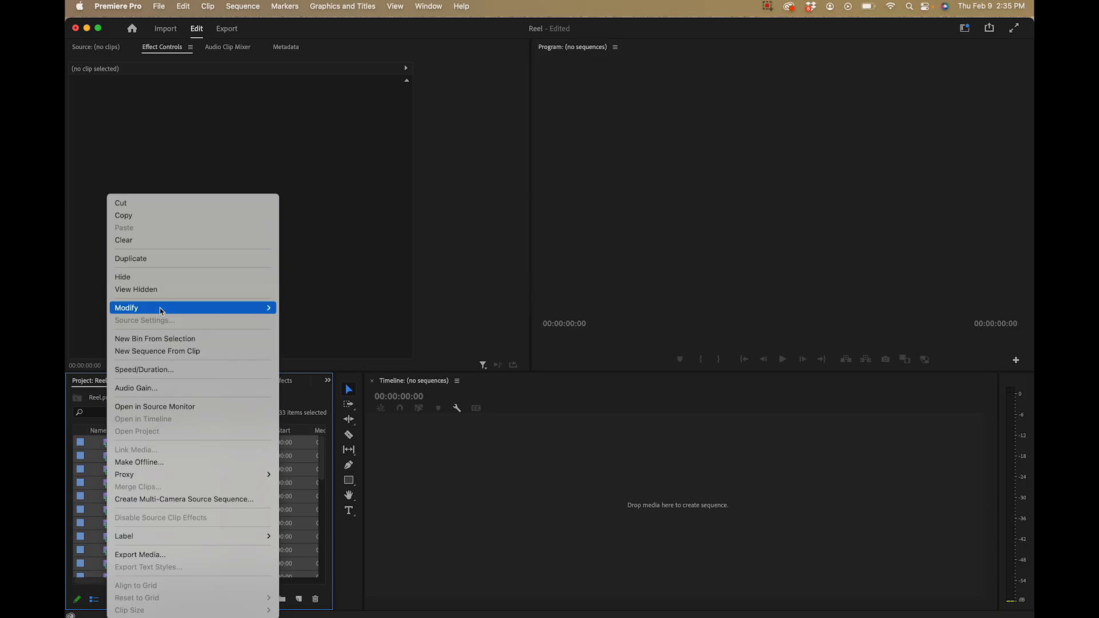
pyautogui.moveTo(160, 311)
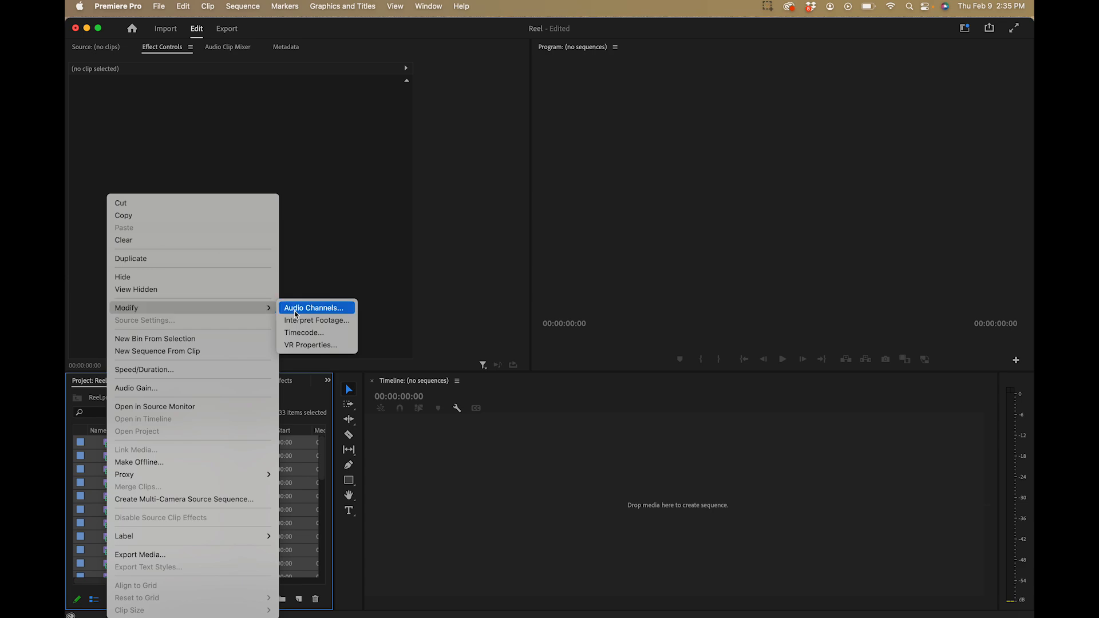
pyautogui.click(318, 318)
pyautogui.click(414, 192)
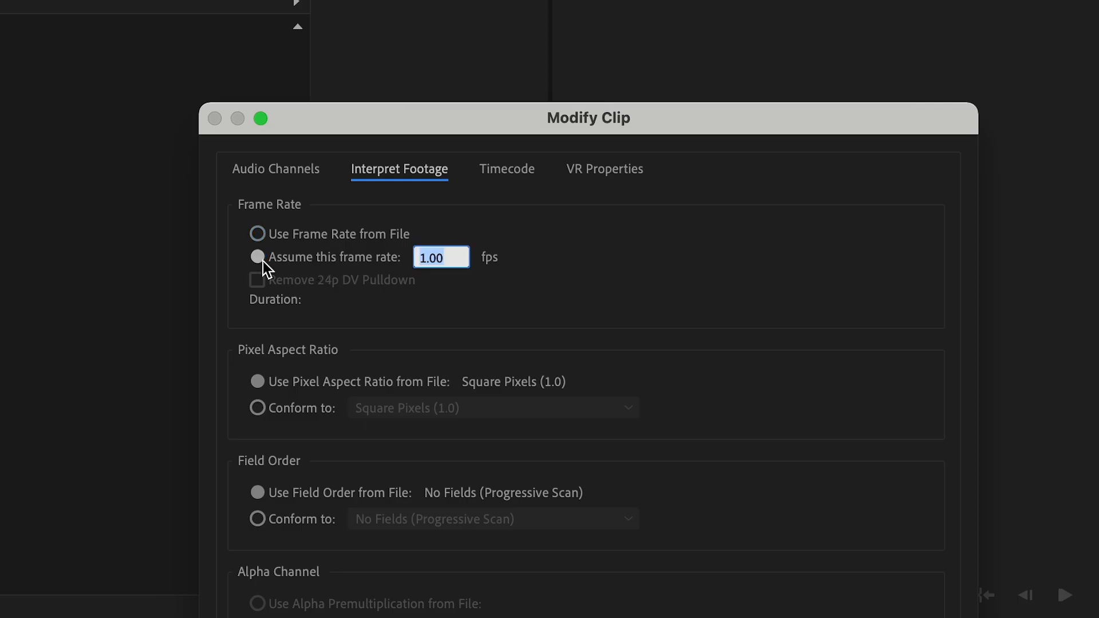
pyautogui.write('23.976')
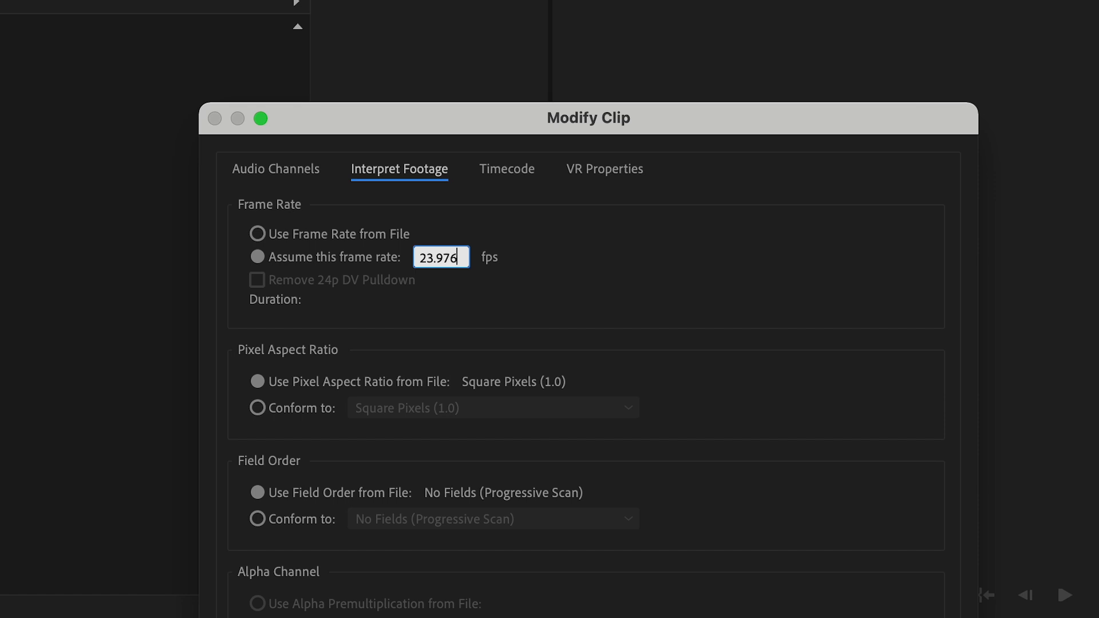
pyautogui.press('Return')
pyautogui.click(96, 285)
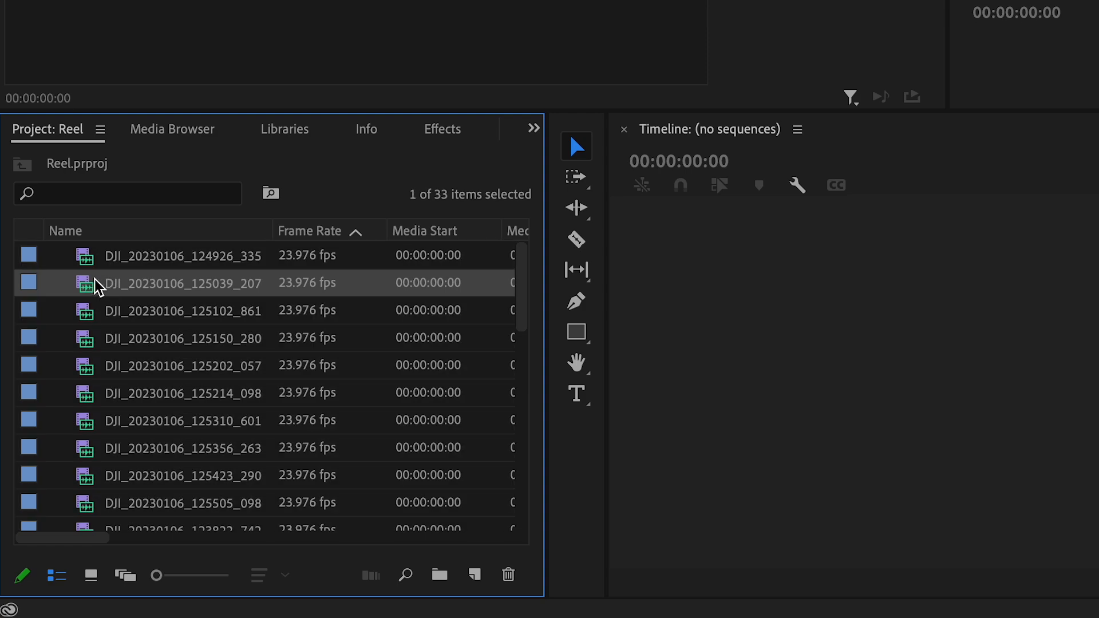
# Open clip DJI_20230106_124926_335_video_1.mov in the source monitor and create a sequence from it
pyautogui.doubleClick(86, 255)
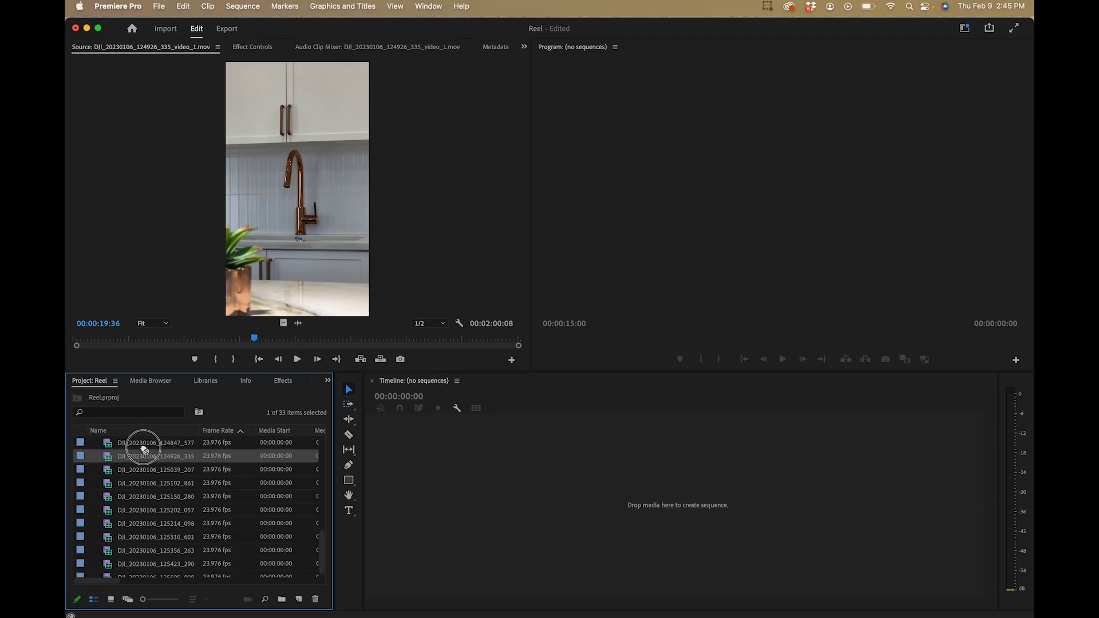
pyautogui.moveTo(144, 449); pyautogui.dragTo(447, 483)
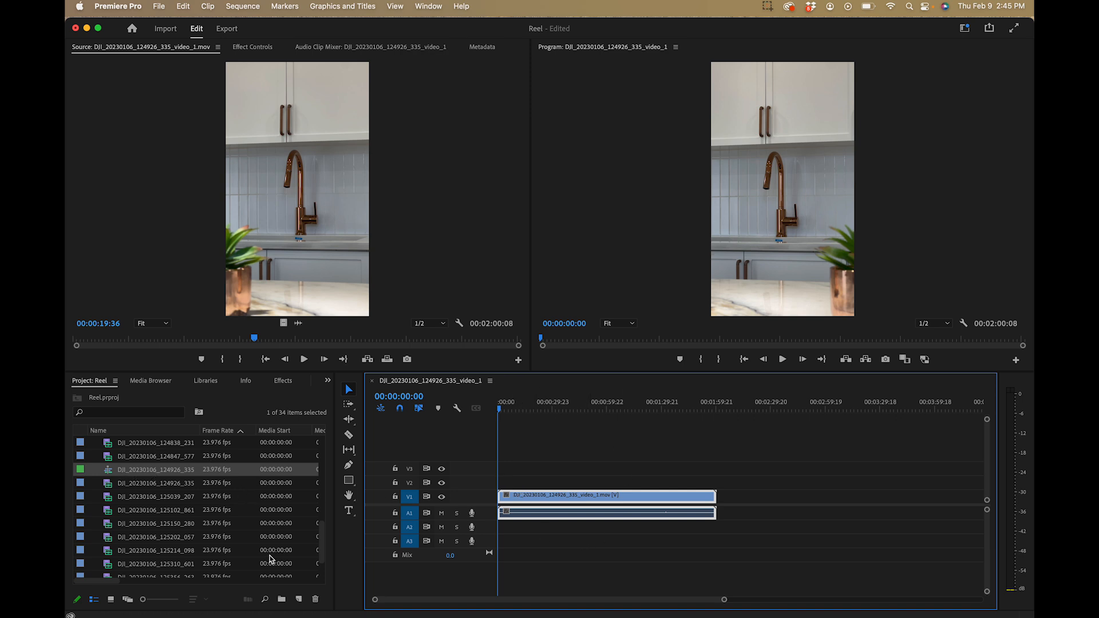
pyautogui.click(132, 468)
pyautogui.click(114, 457)
pyautogui.click(110, 470)
pyautogui.click(132, 310)
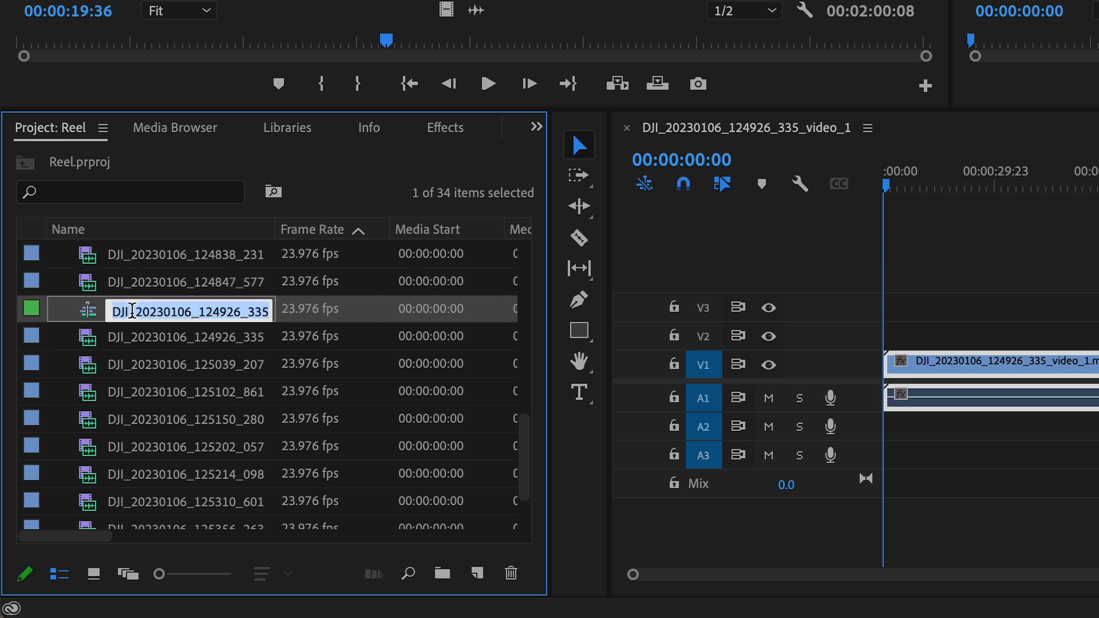
pyautogui.click(118, 288)
# Set the new sequence's frame size to 1080 horizontal by 1920 vertical
pyautogui.click(88, 318)
pyautogui.rightClick(90, 315)
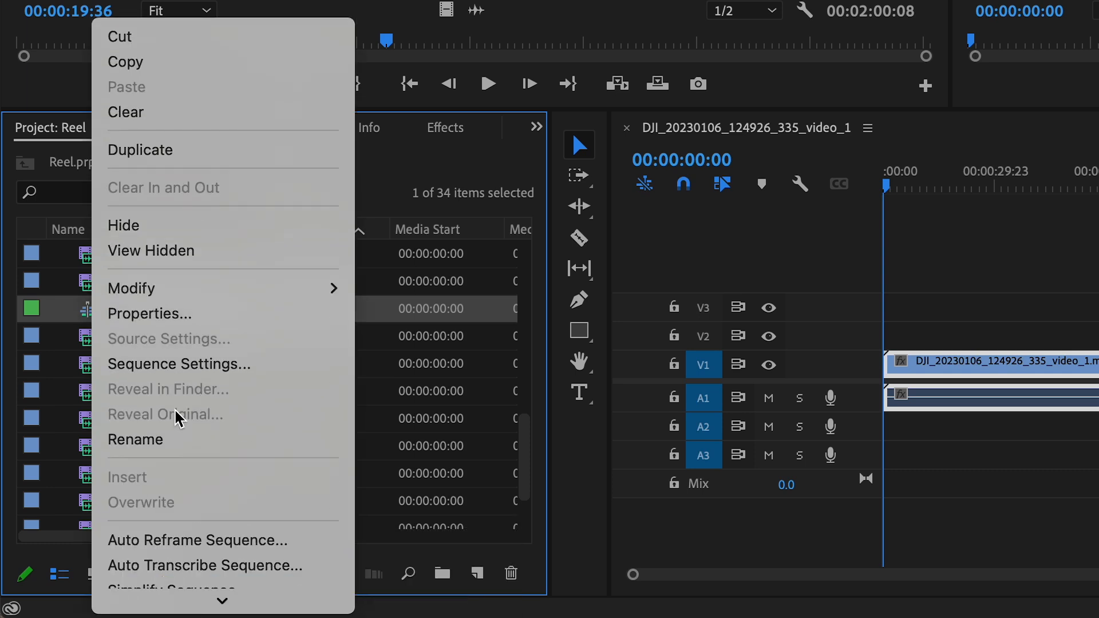
pyautogui.click(157, 365)
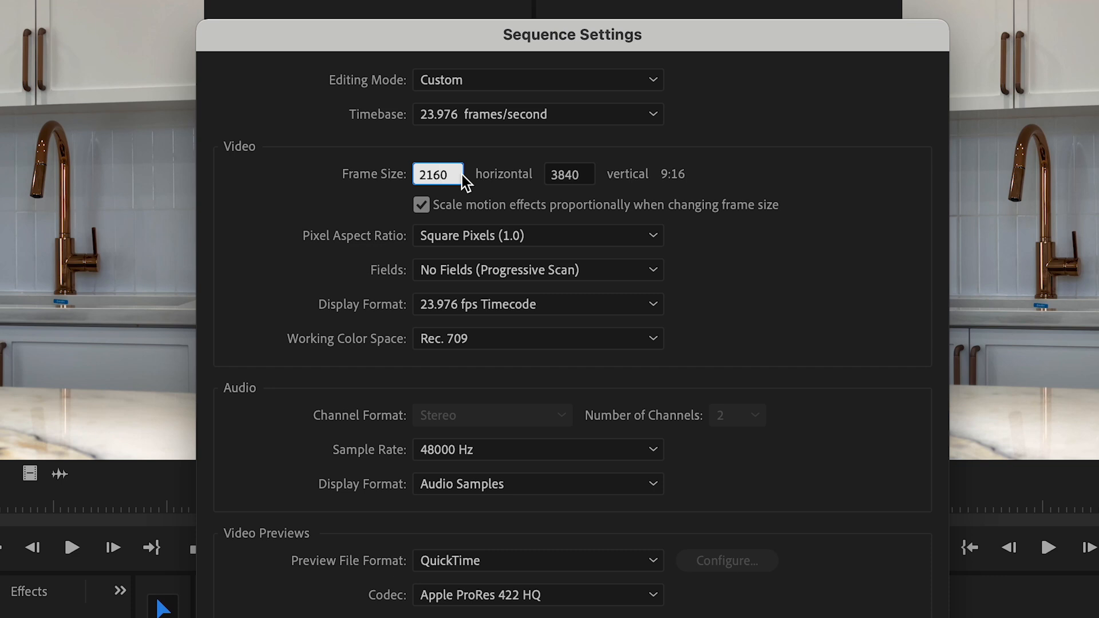
pyautogui.press('super+a')
pyautogui.write('1')
pyautogui.press('Tab')
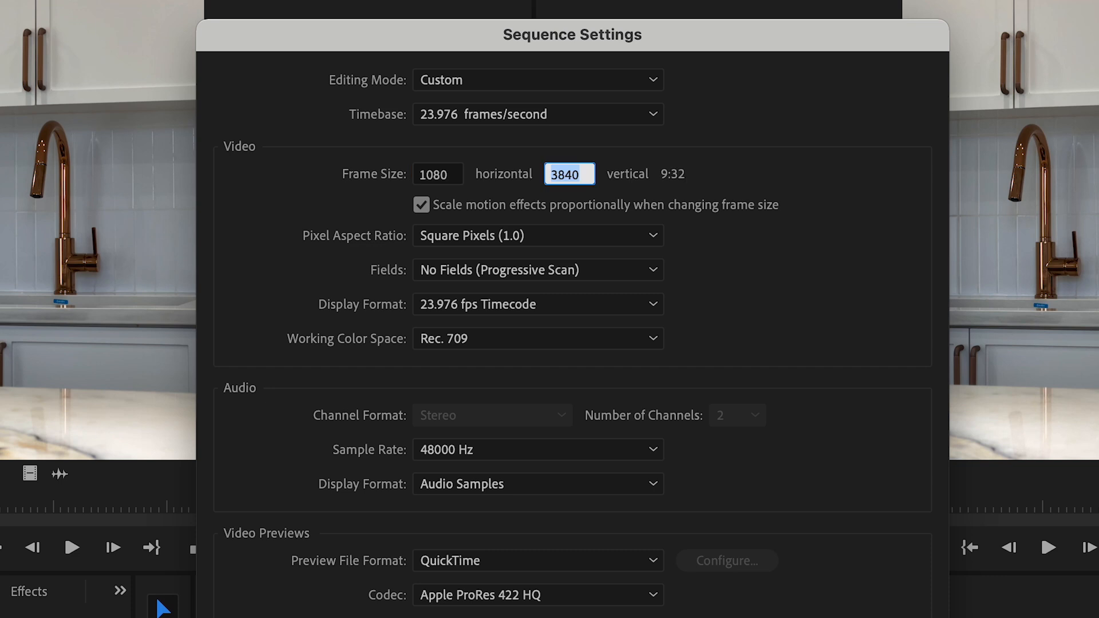
pyautogui.write('1920')
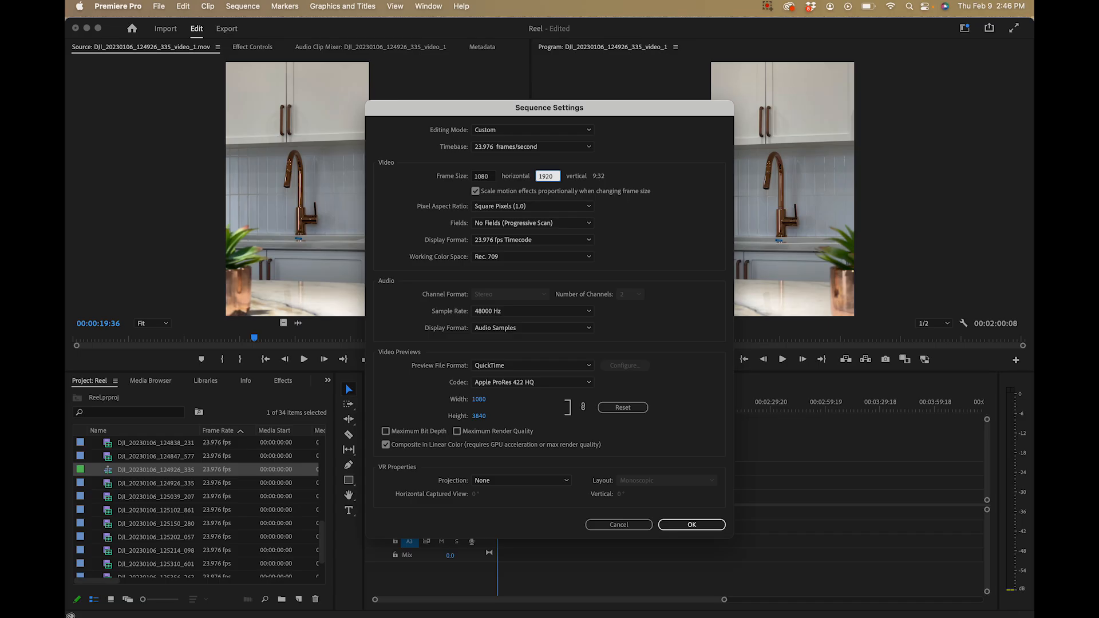
pyautogui.click(692, 525)
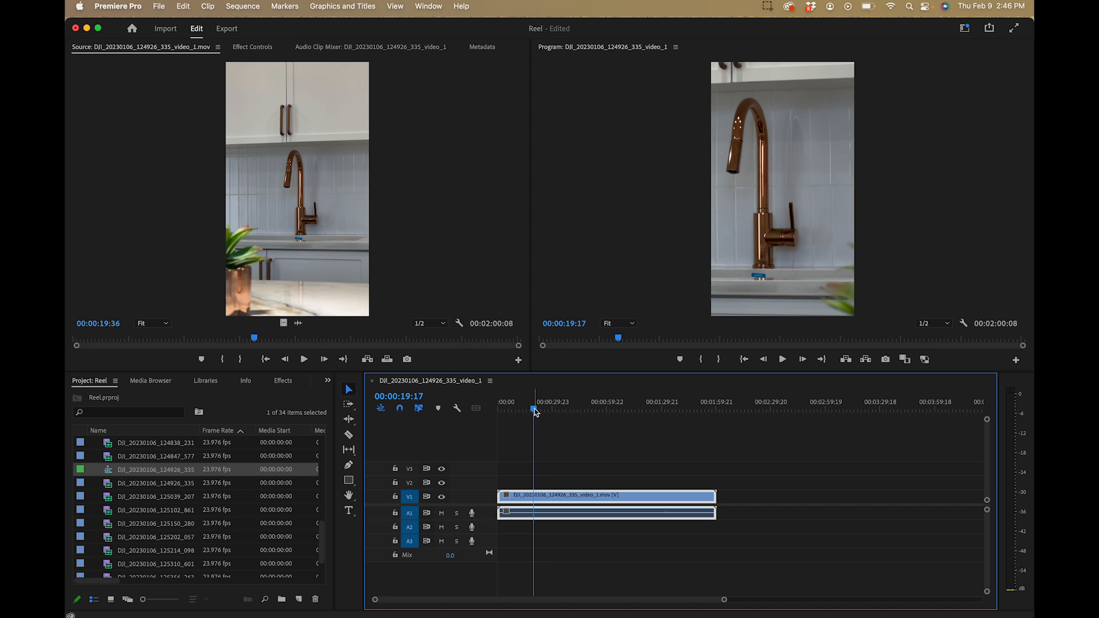
# Preview the reframed kitchen faucet clip in the sequence and set its Scale to 50
pyautogui.click(517, 407)
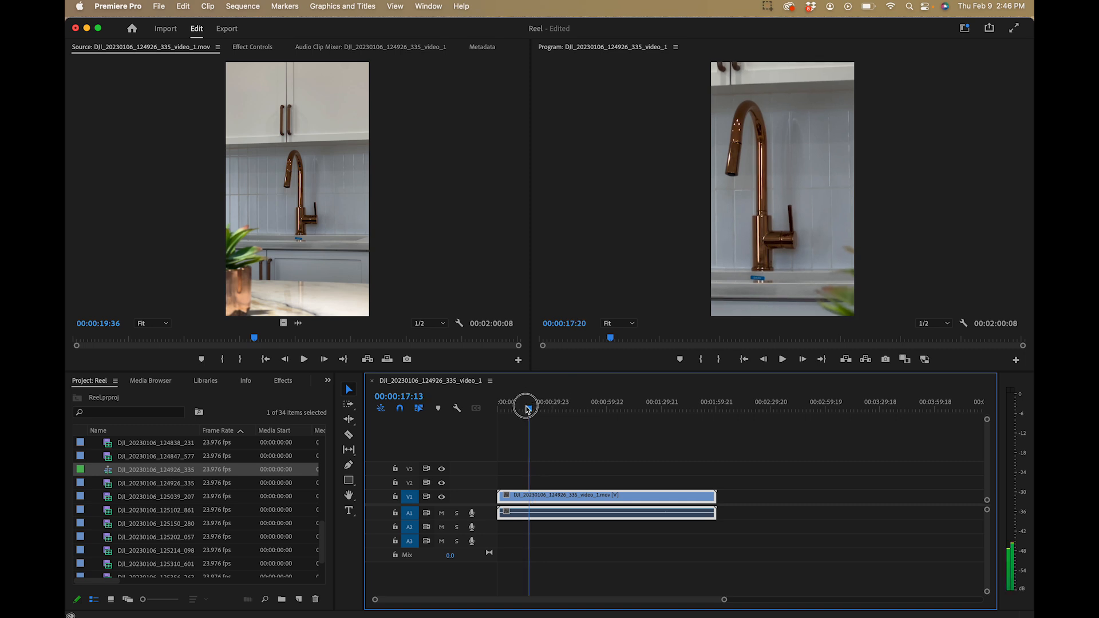
pyautogui.moveTo(516, 409)
pyautogui.mouseDown()
pyautogui.moveTo(607, 418)
pyautogui.moveTo(504, 410)
pyautogui.mouseUp()
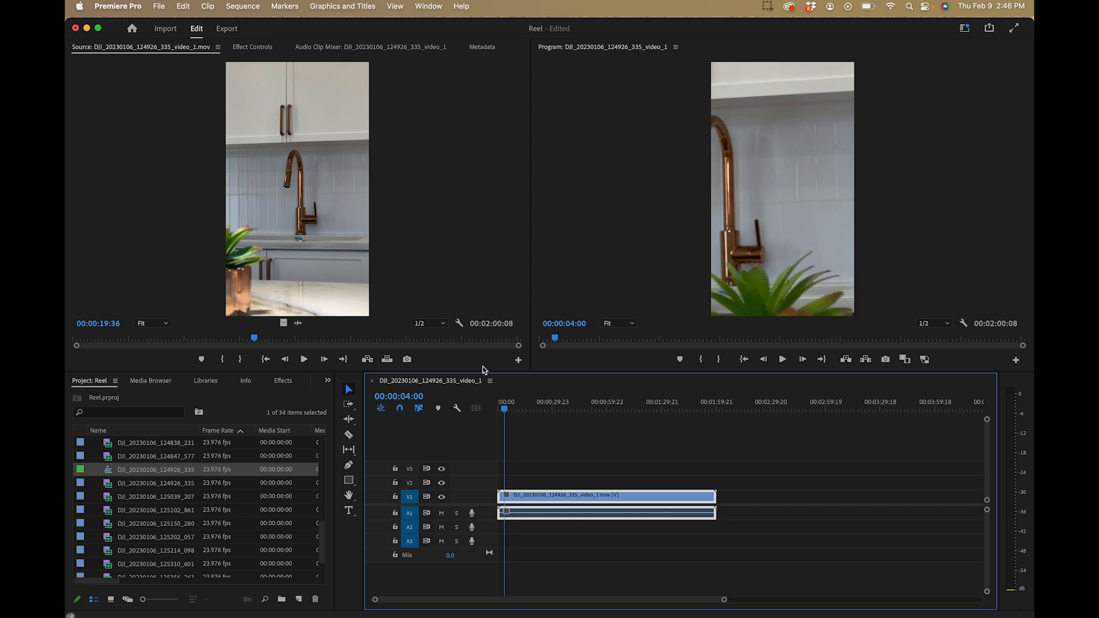
pyautogui.click(252, 47)
pyautogui.click(245, 115)
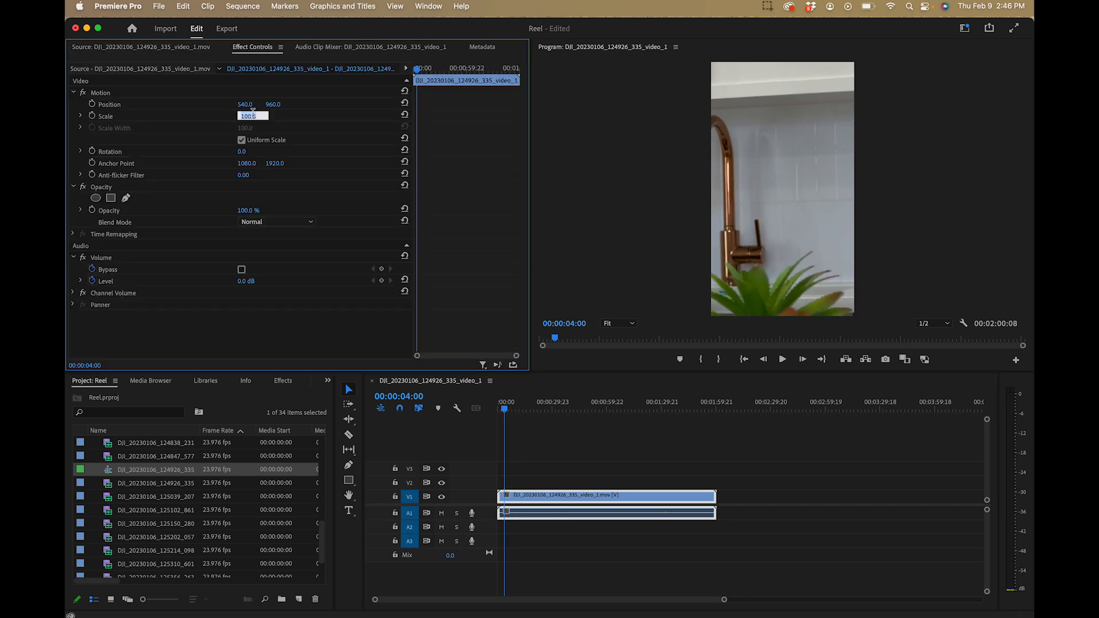
pyautogui.write('50')
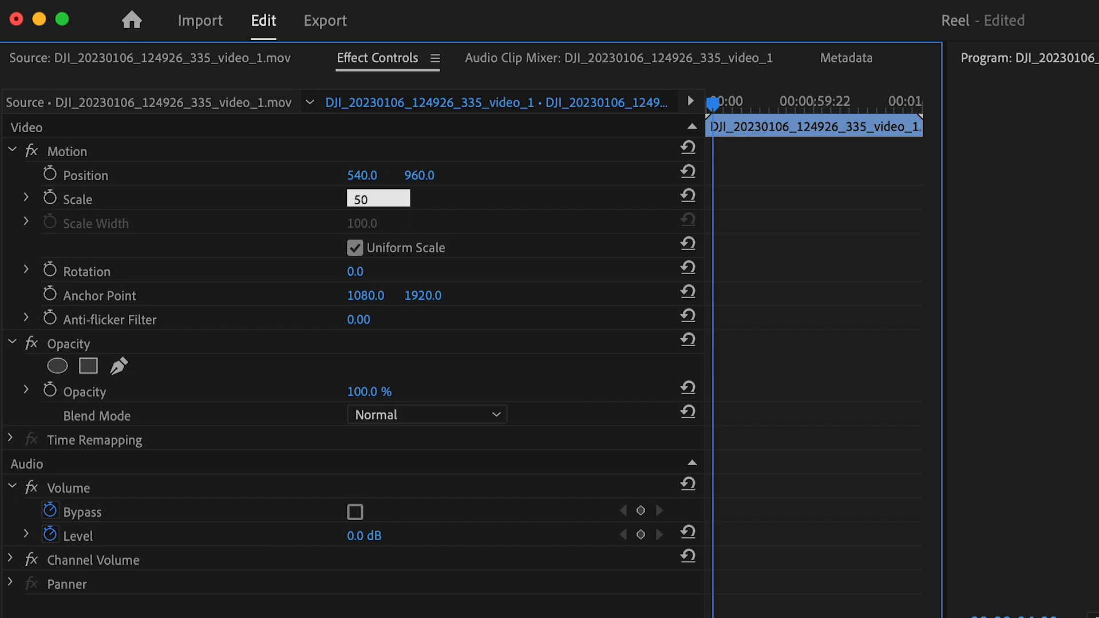
pyautogui.press('Return')
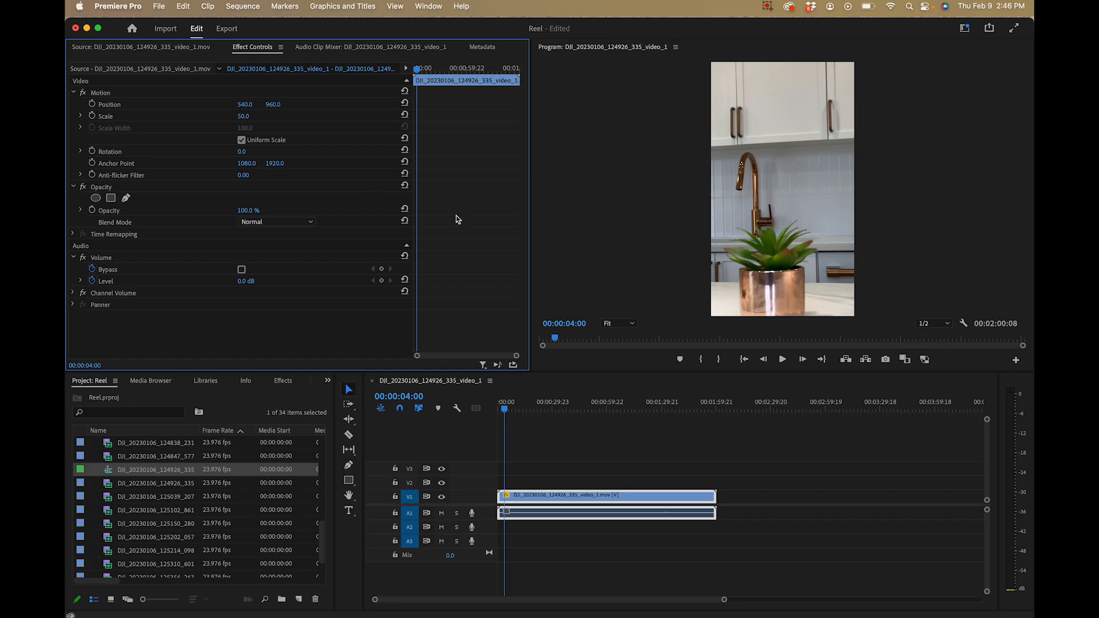
# Move the playhead to 00:00:14:04 and set the faucet clip's Scale to 70
pyautogui.moveTo(507, 409); pyautogui.dragTo(523, 403)
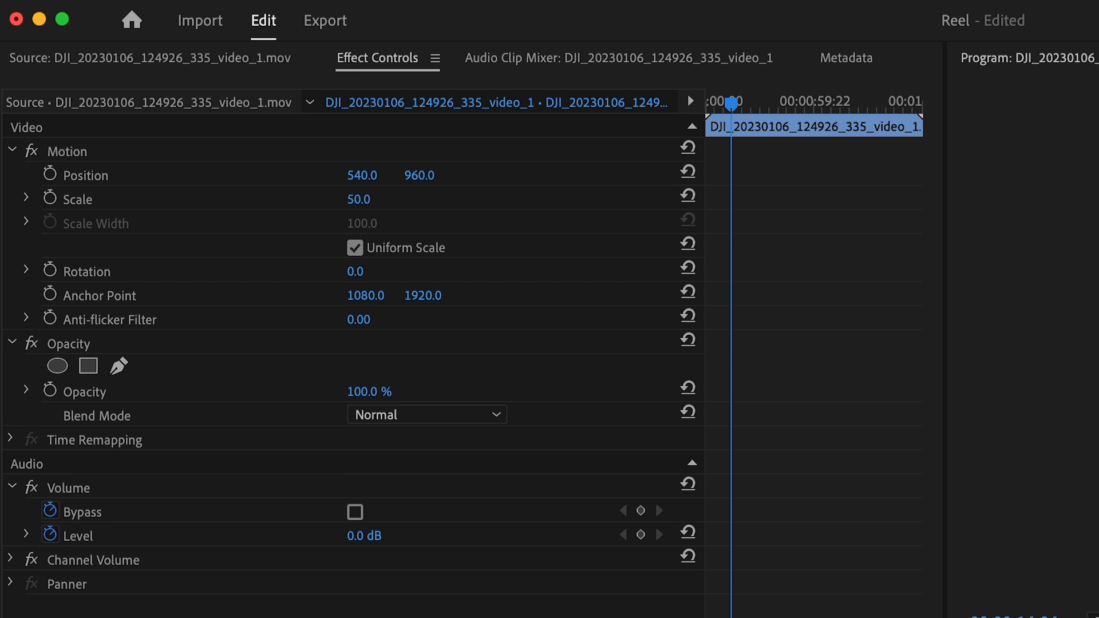
pyautogui.click(362, 200)
pyautogui.write('7')
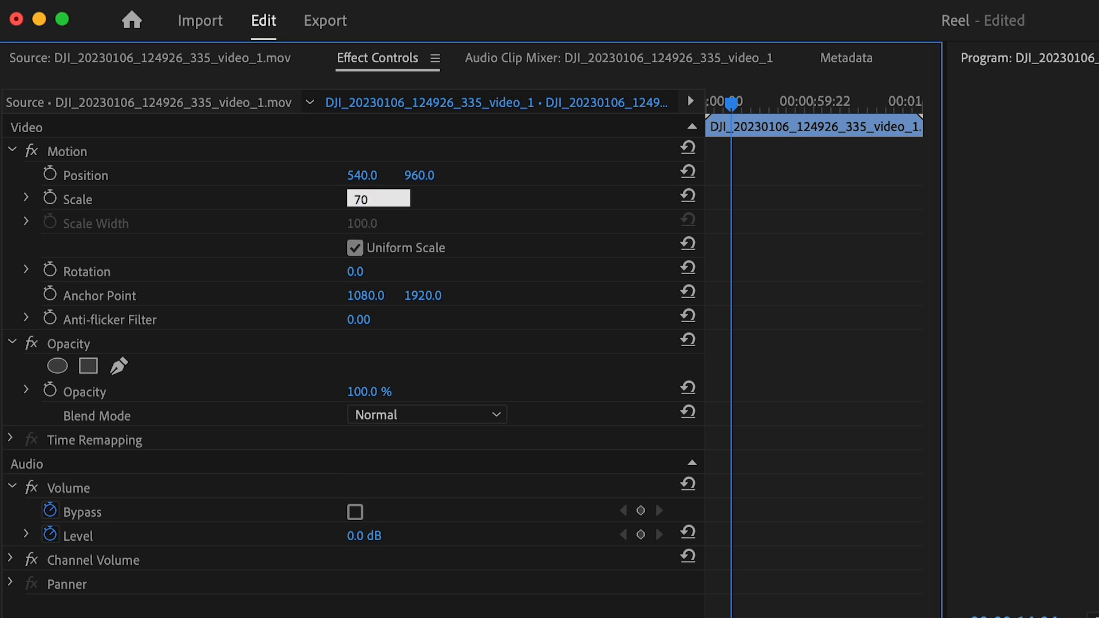
pyautogui.write('0')
pyautogui.press('Return')
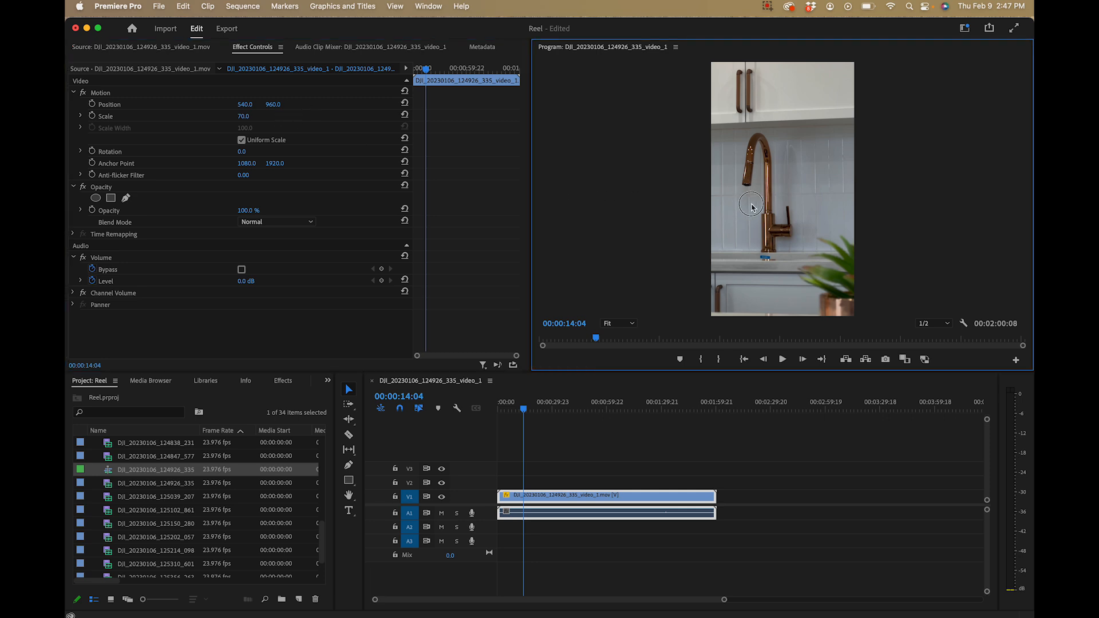
# Reposition the scaled faucet clip to about 662.8, 887.9 in the frame and scrub through the sequence to check the framing
pyautogui.click(355, 93)
pyautogui.moveTo(719, 128)
pyautogui.mouseDown()
pyautogui.moveTo(736, 141)
pyautogui.moveTo(704, 120)
pyautogui.moveTo(754, 123)
pyautogui.moveTo(735, 128)
pyautogui.moveTo(734, 118)
pyautogui.mouseUp()
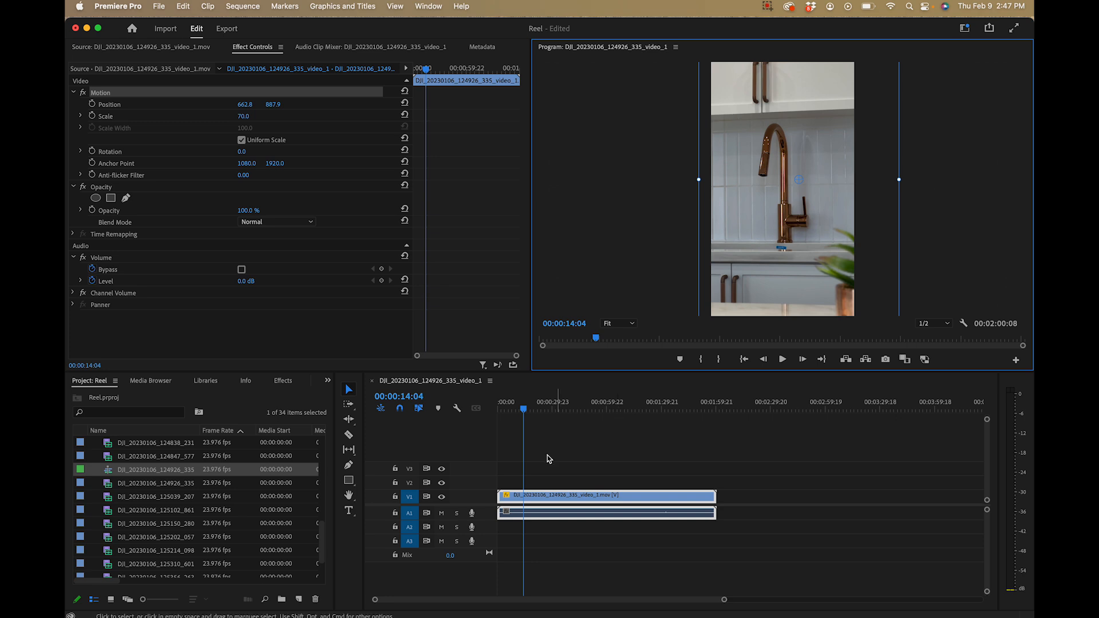
pyautogui.click(520, 452)
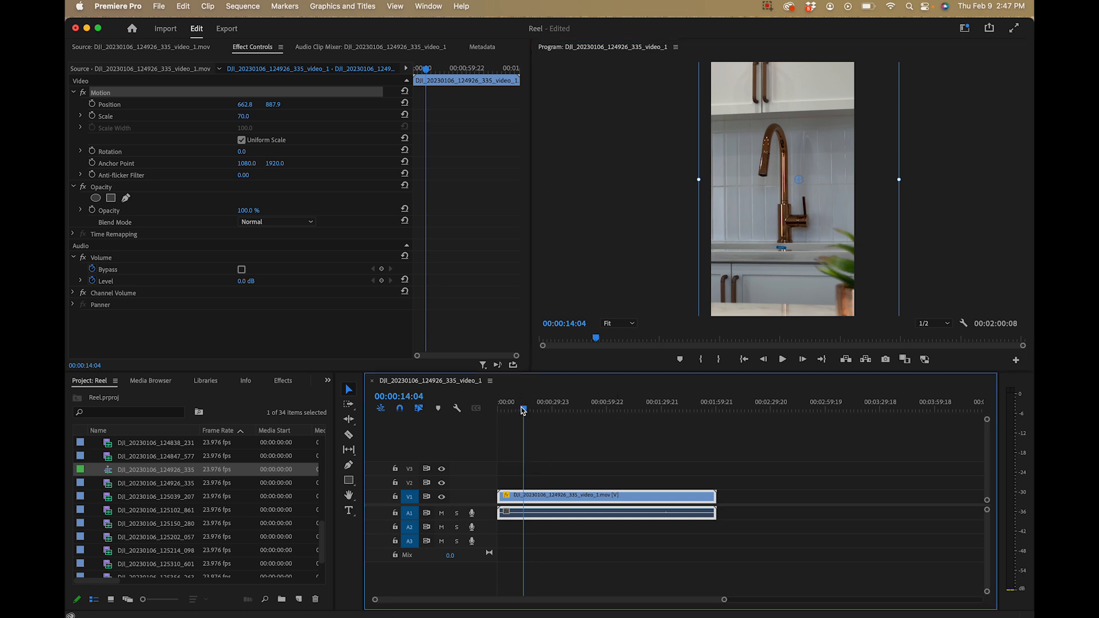
pyautogui.moveTo(525, 413); pyautogui.dragTo(498, 410)
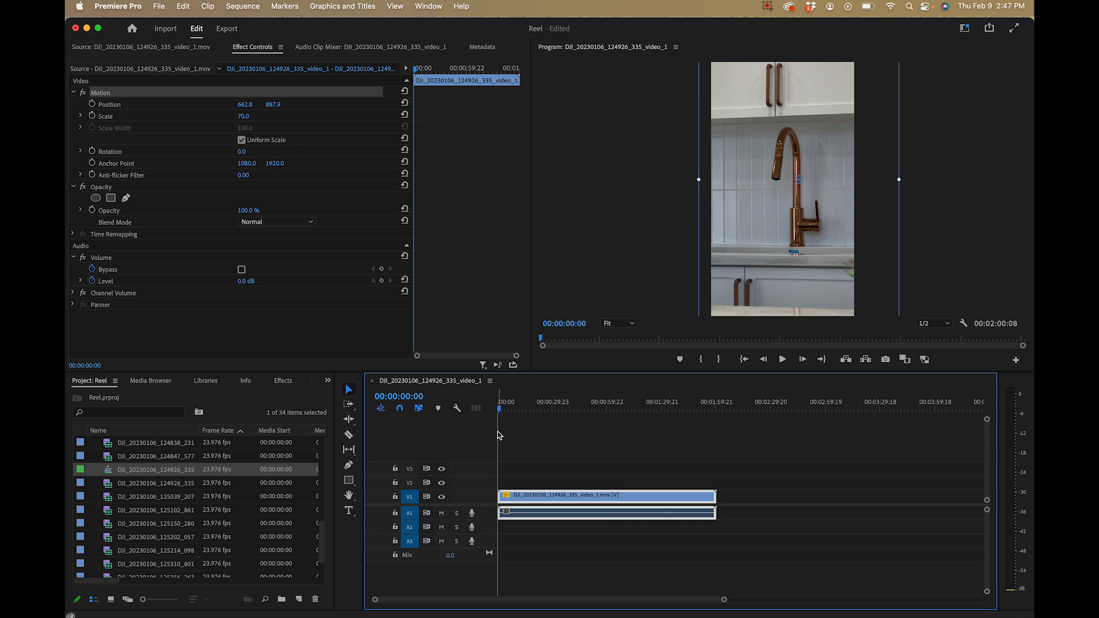
pyautogui.moveTo(506, 405); pyautogui.dragTo(496, 406)
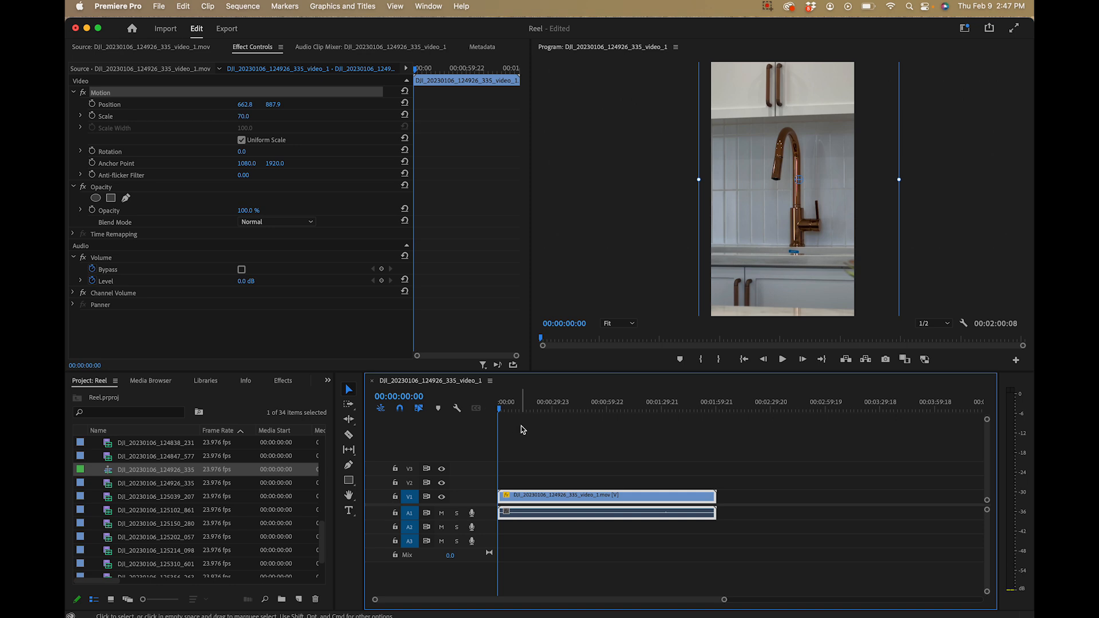
pyautogui.moveTo(583, 395)
pyautogui.mouseDown()
pyautogui.moveTo(594, 397)
pyautogui.moveTo(569, 395)
pyautogui.moveTo(588, 395)
pyautogui.mouseUp()
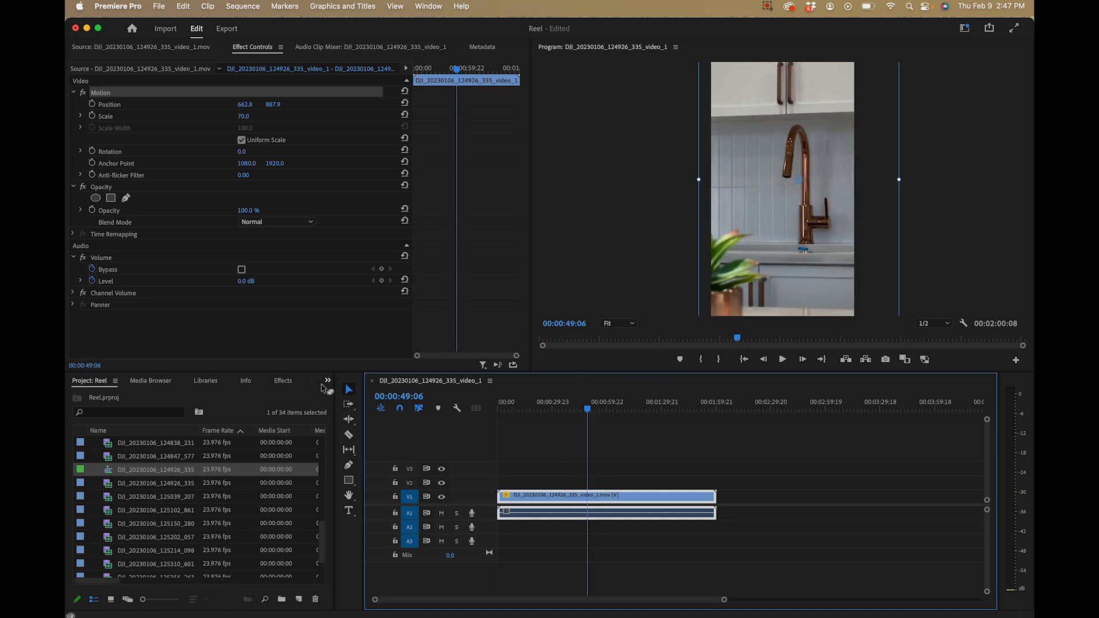
# Find the Warp Stabilizer effect, try it on the faucet clip in the timeline, and undo it
pyautogui.click(284, 381)
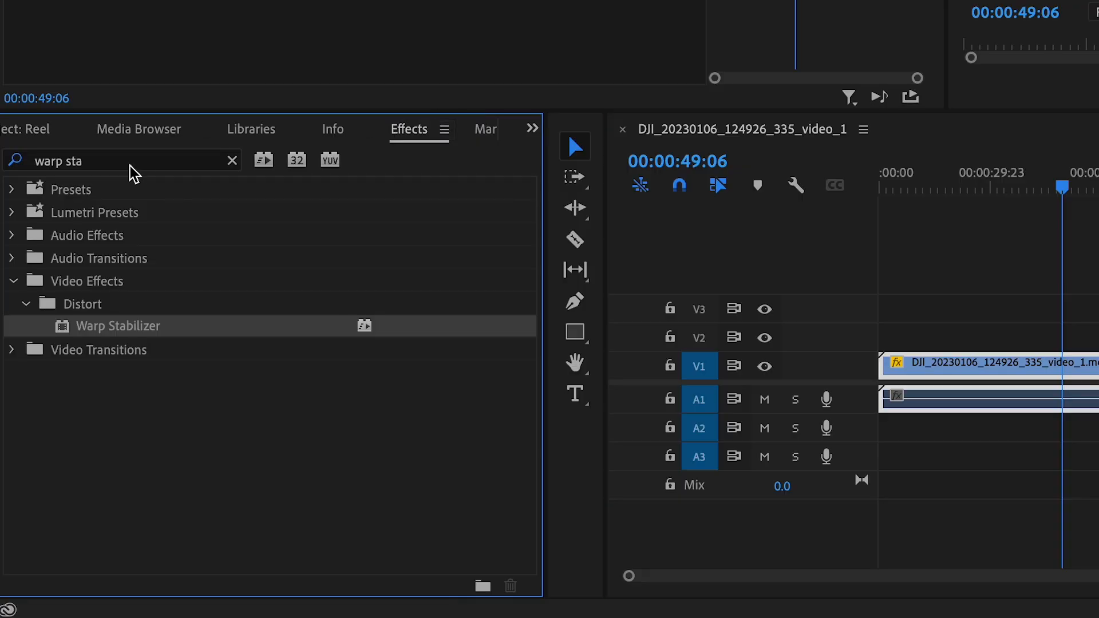
pyautogui.click(232, 161)
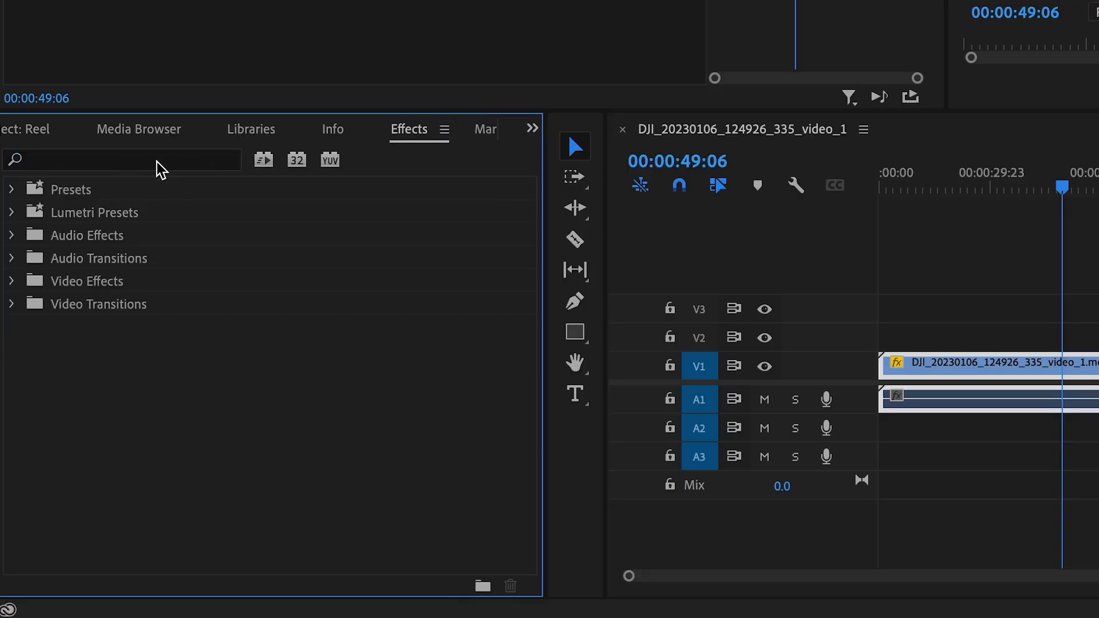
pyautogui.click(158, 163)
pyautogui.write('warp')
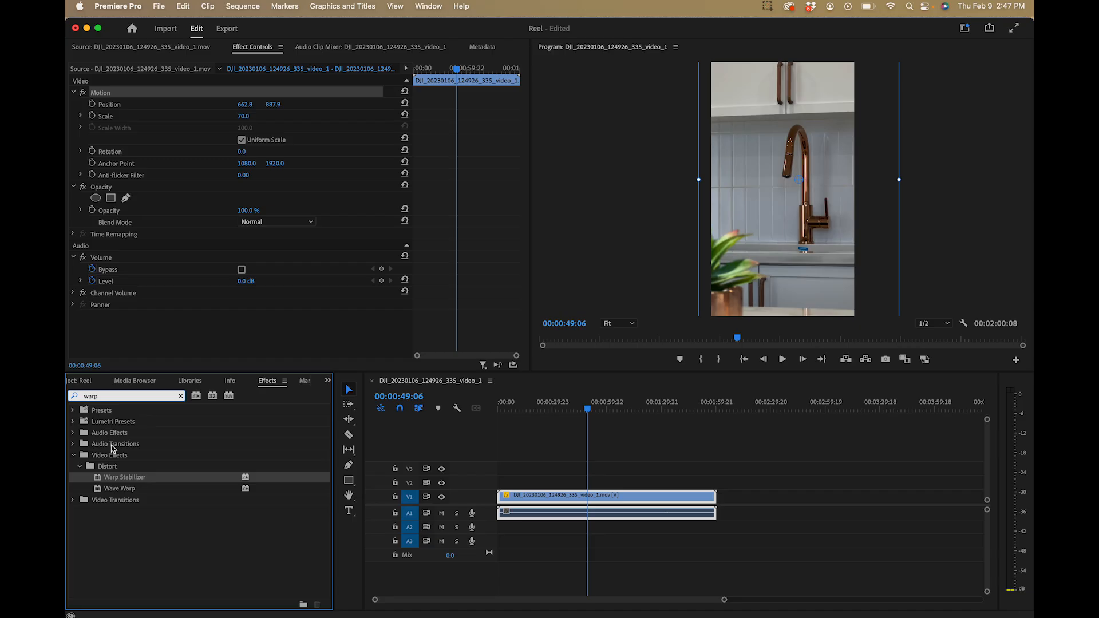
pyautogui.click(105, 479)
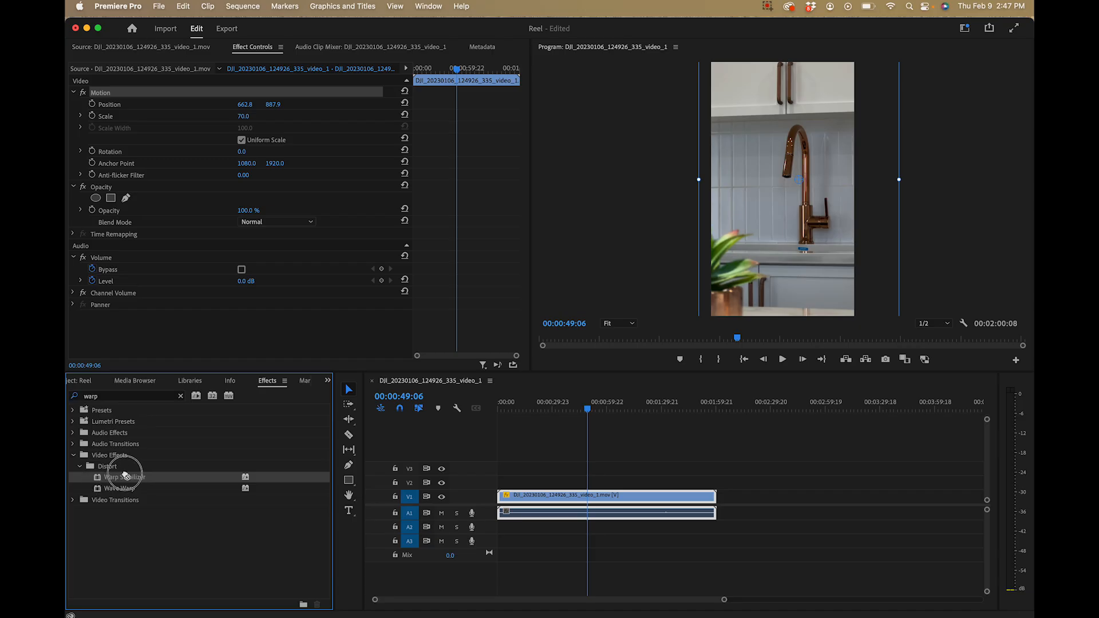
pyautogui.moveTo(131, 477); pyautogui.dragTo(561, 496)
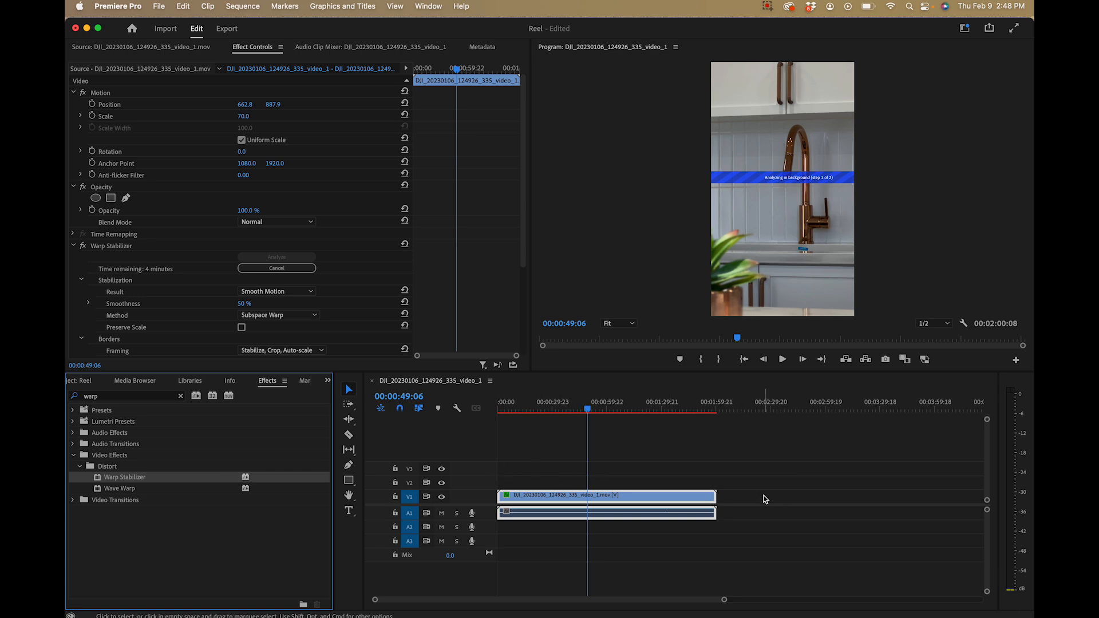
pyautogui.moveTo(574, 408); pyautogui.dragTo(493, 411)
pyautogui.press('super+z')
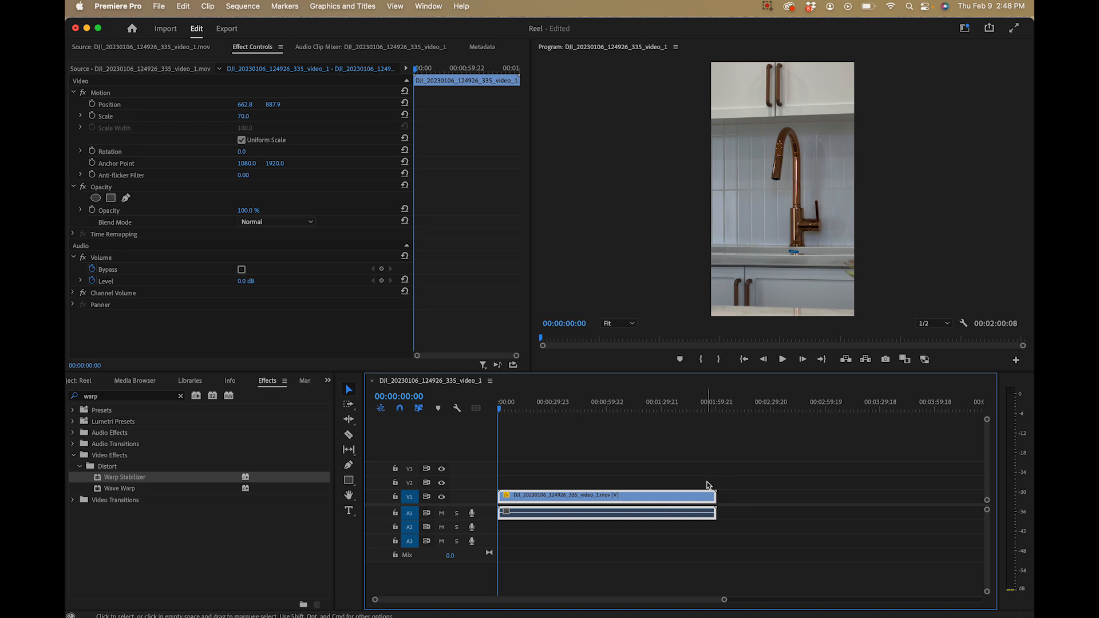
# Review the sequence's H.264 export settings, from the full video options through encoding and bitrate, and expand the audio section
pyautogui.click(232, 32)
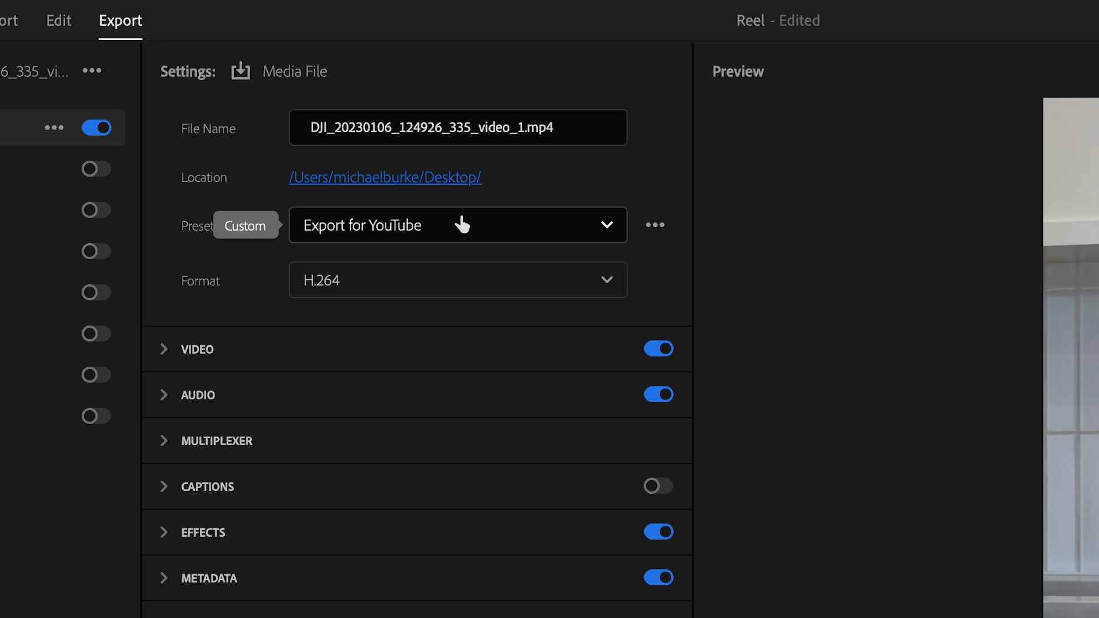
pyautogui.click(166, 351)
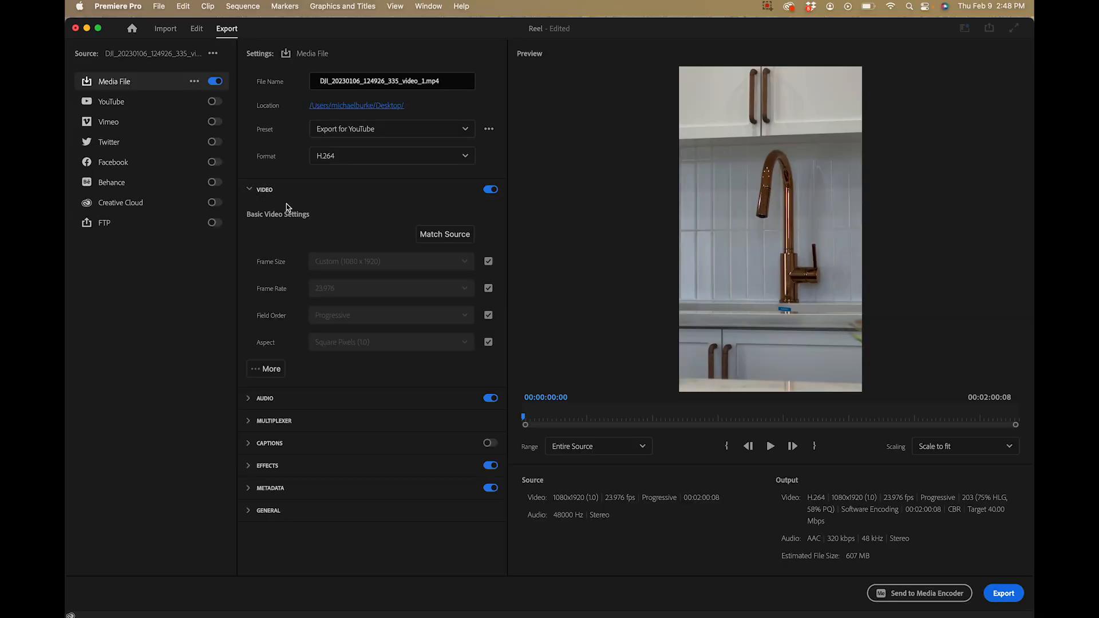
pyautogui.click(269, 370)
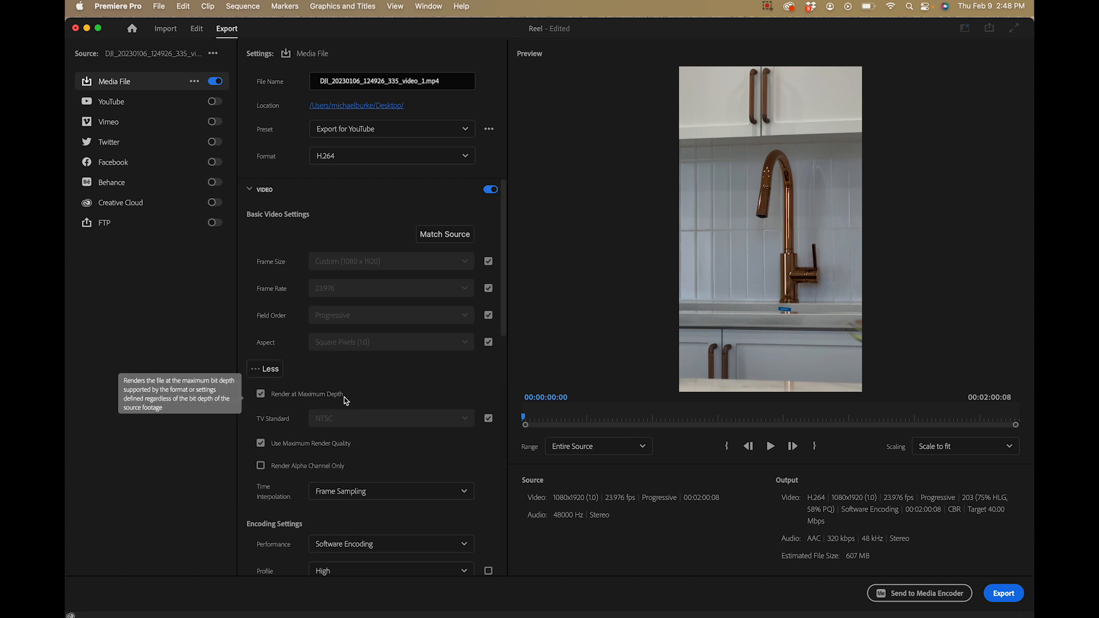
pyautogui.scroll(-3, 361, 386)
pyautogui.scroll(3, 362, 386)
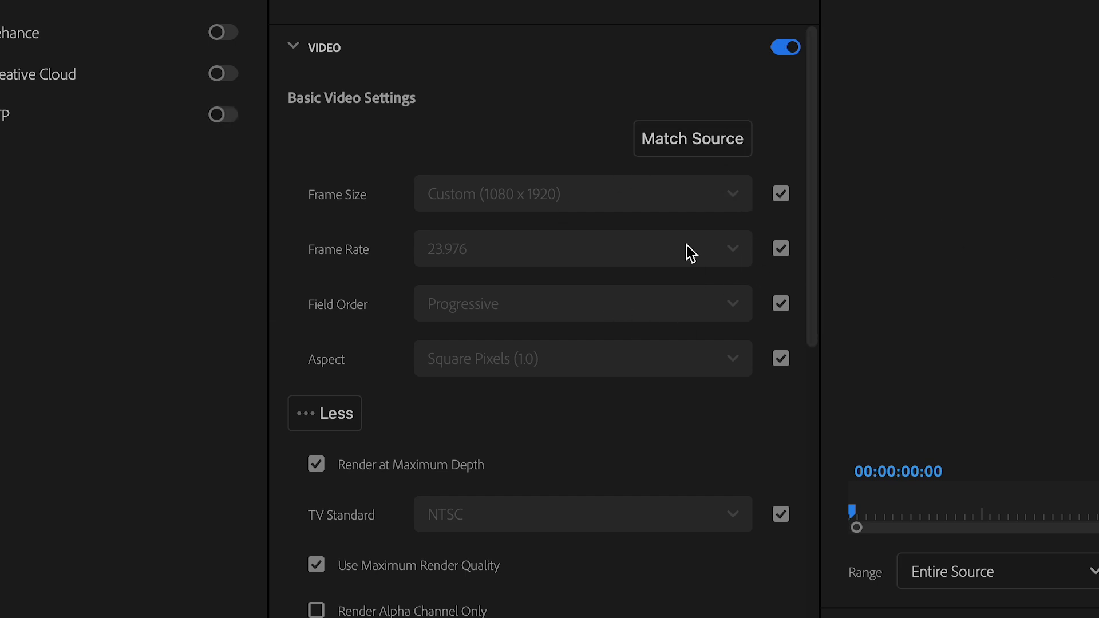
pyautogui.scroll(-10, 498, 437)
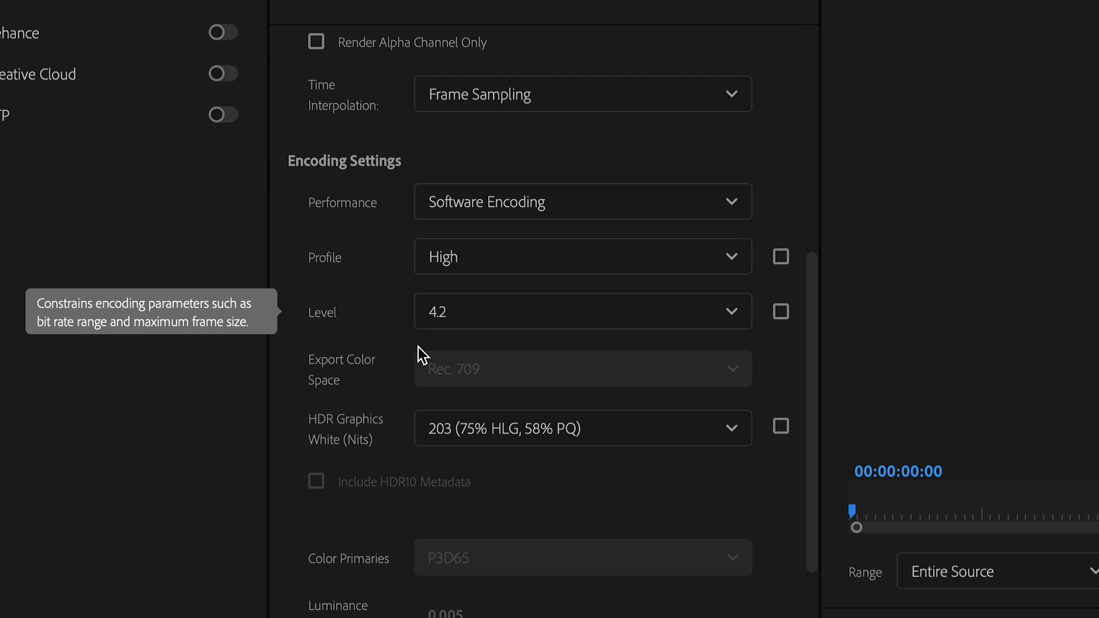
pyautogui.scroll(-12, 391, 515)
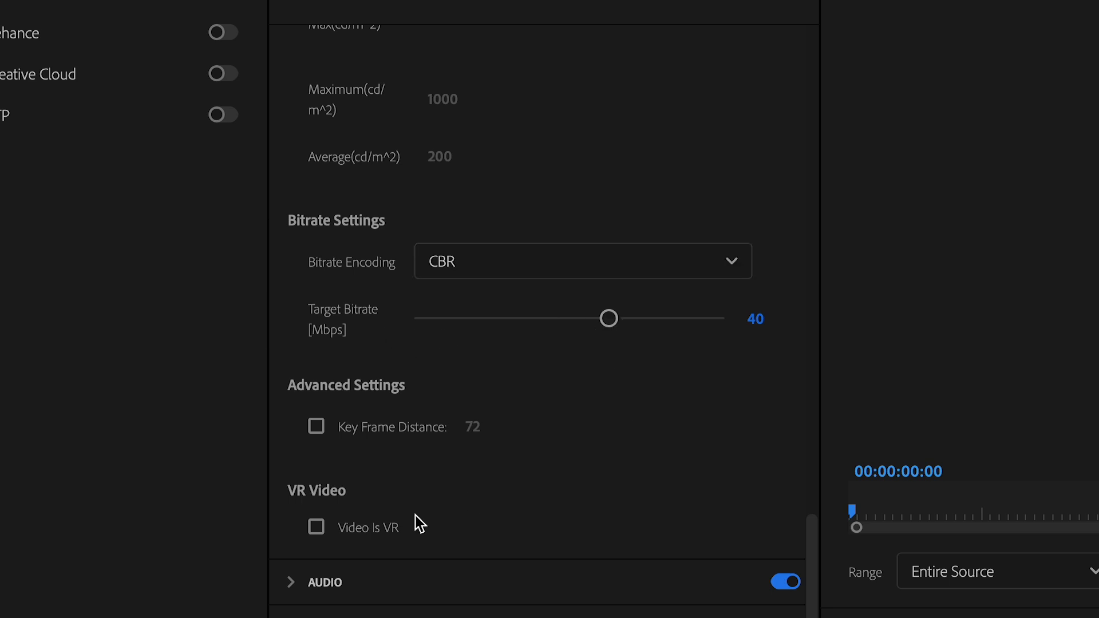
pyautogui.click(294, 582)
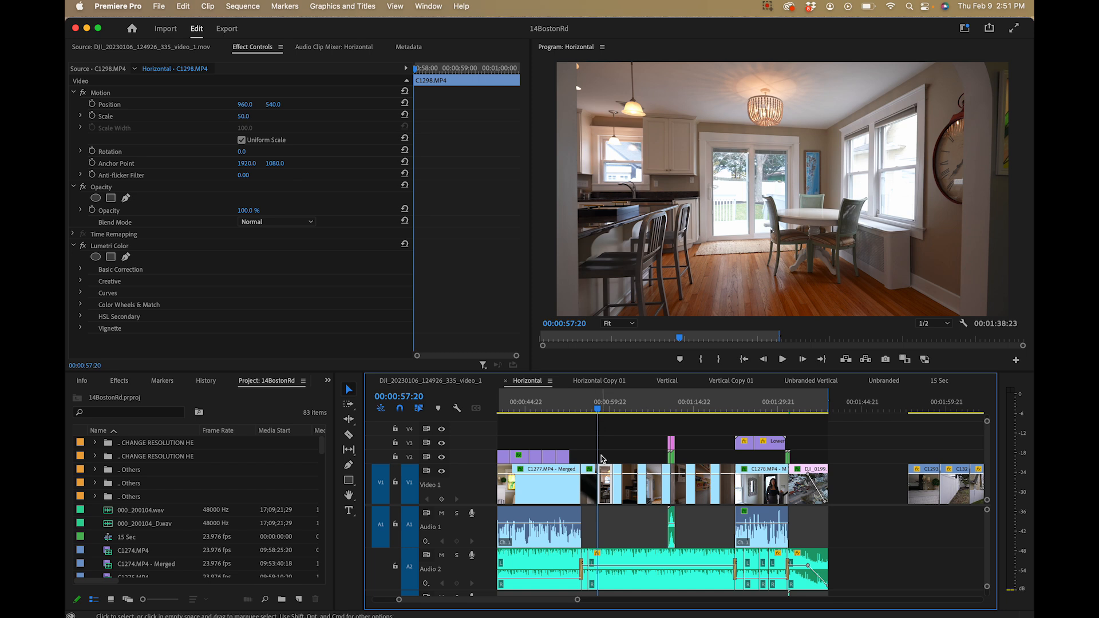
pyautogui.scroll(3, 587, 440)
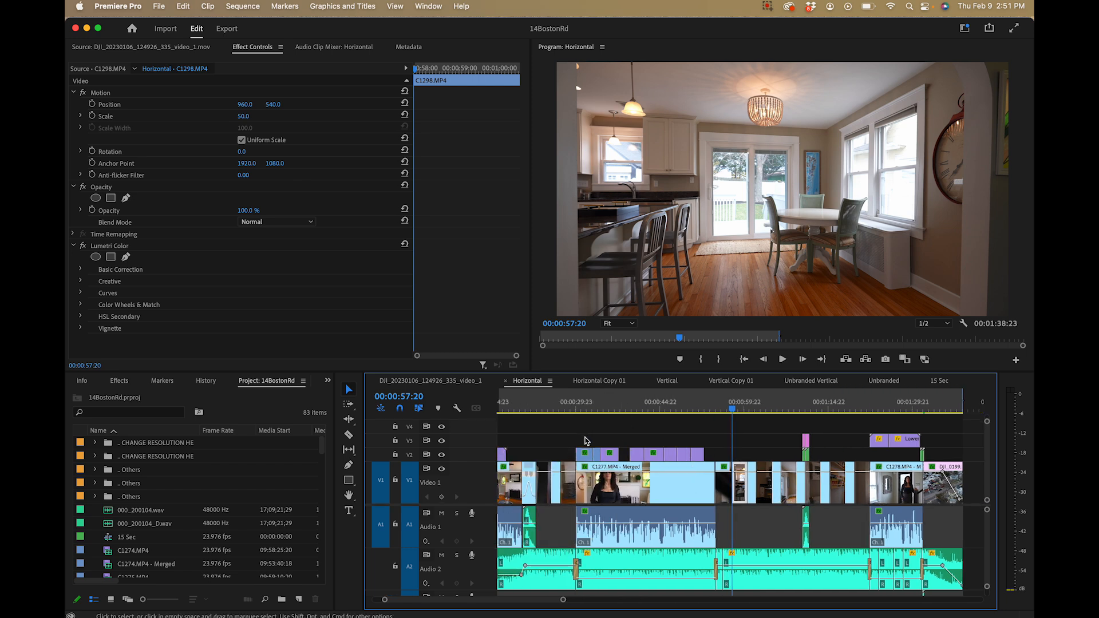
pyautogui.scroll(1, 587, 441)
pyautogui.click(573, 409)
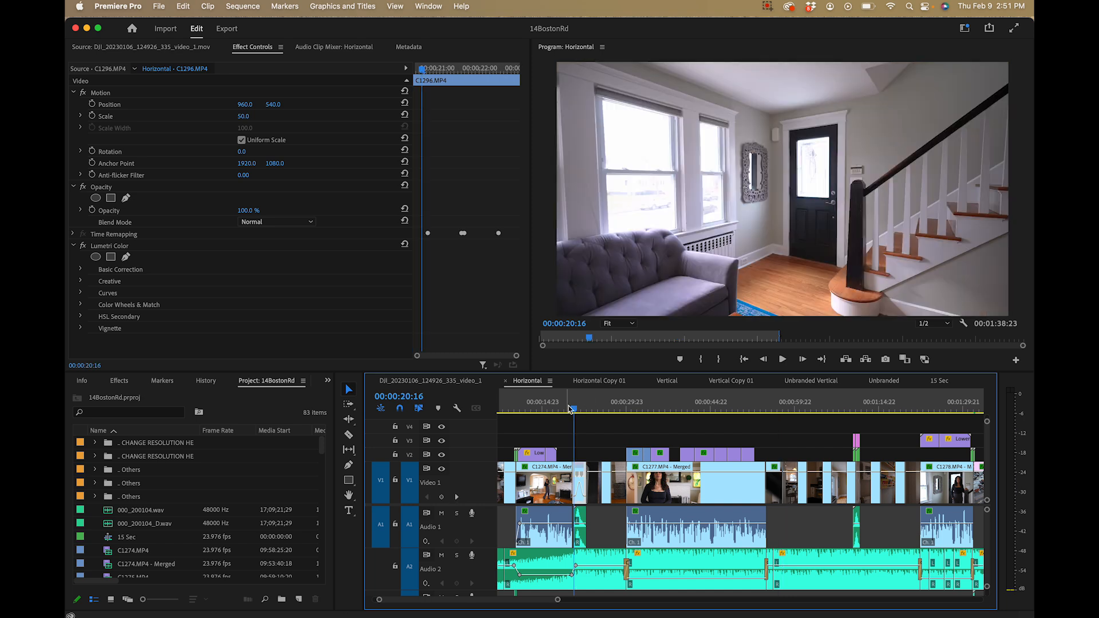
pyautogui.click(611, 410)
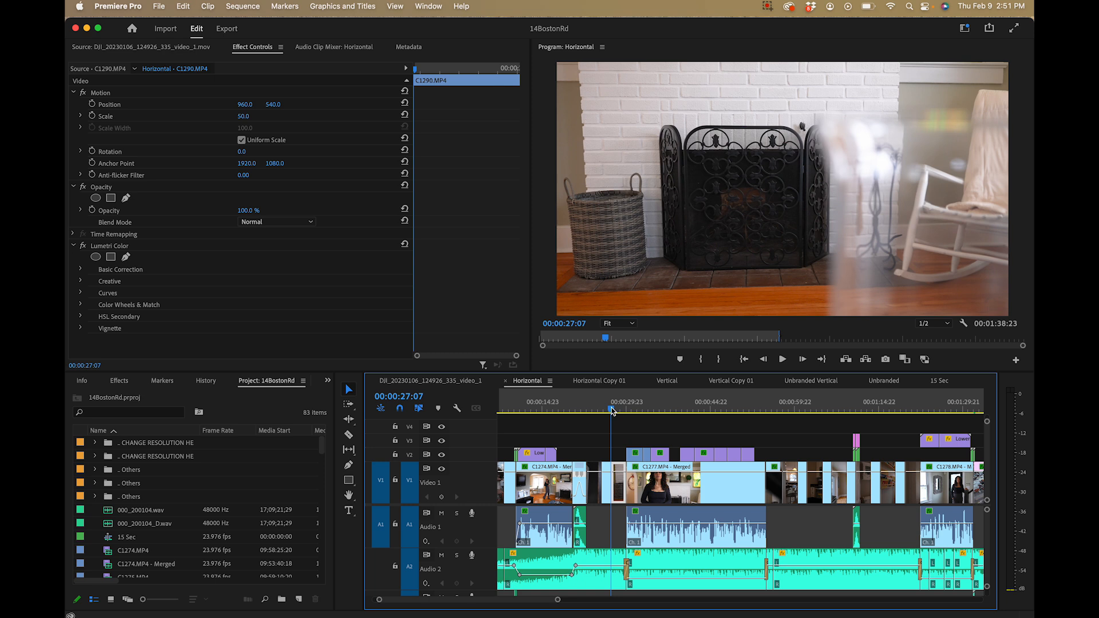
pyautogui.scroll(-5, 231, 498)
pyautogui.scroll(-10, 231, 498)
pyautogui.click(109, 484)
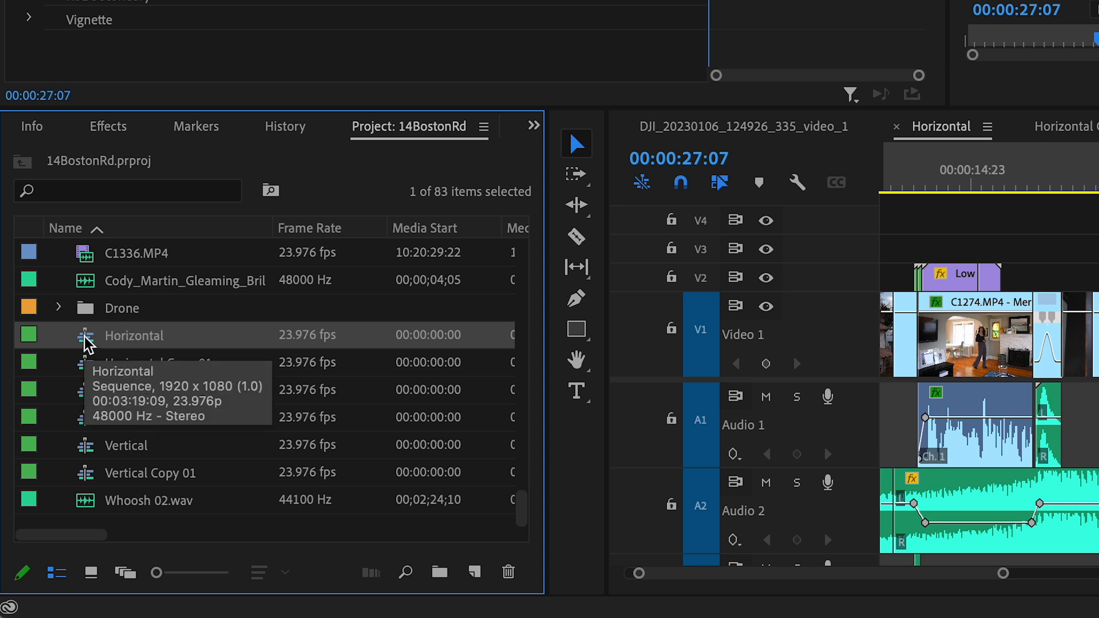
pyautogui.rightClick(85, 339)
pyautogui.moveTo(160, 598)
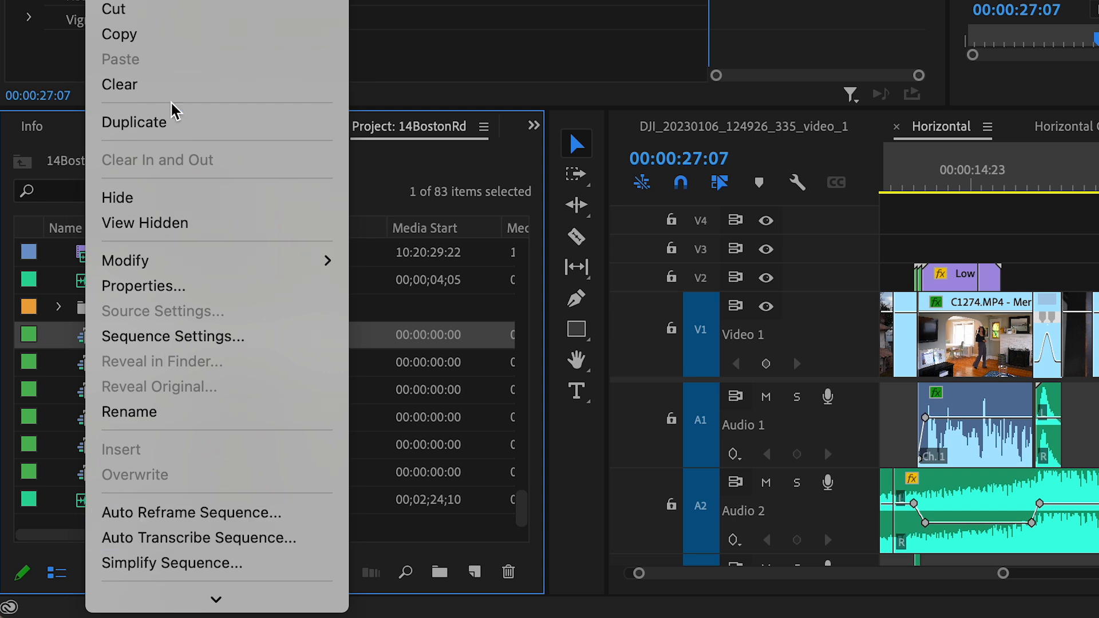
pyautogui.click(170, 121)
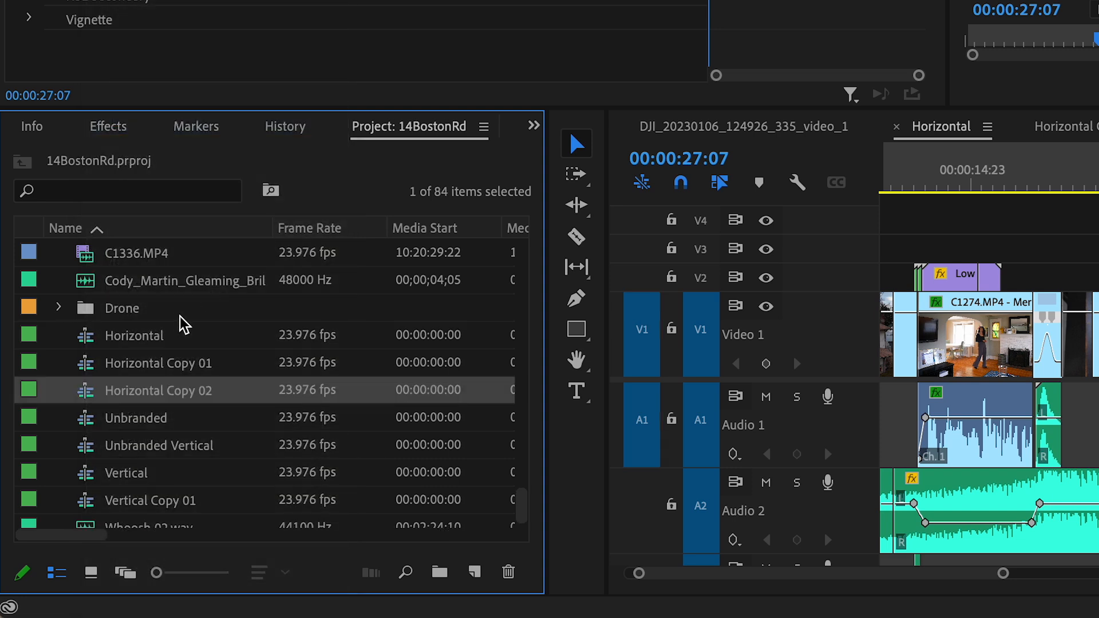
# Rename the duplicated sequence Horizontal Copy 02 as Vertical
pyautogui.click(130, 394)
pyautogui.write('Veritical')
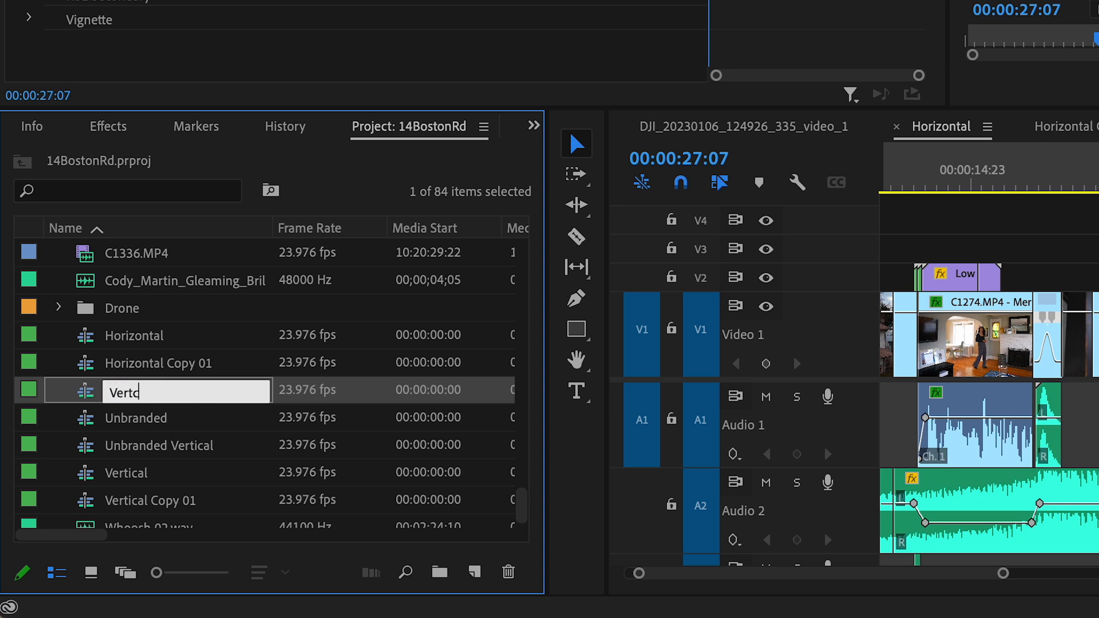
pyautogui.press('Return')
# Open the newly renamed Vertical sequence in the timeline and place the playhead at 00:00:57:20
pyautogui.click(109, 411)
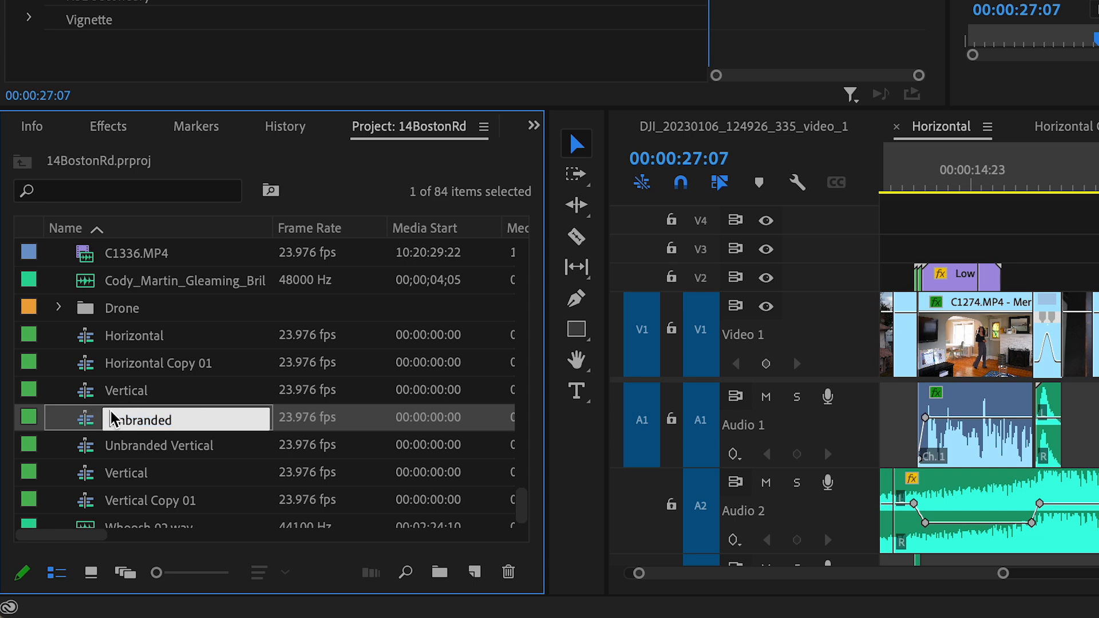
pyautogui.doubleClick(110, 397)
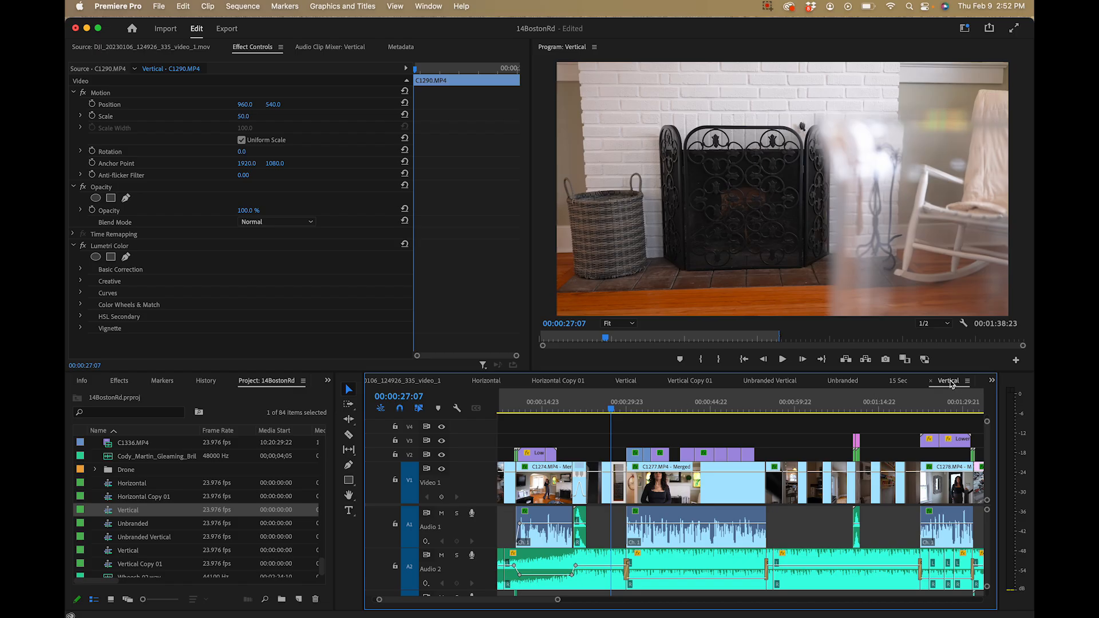
pyautogui.scroll(-5, 802, 412)
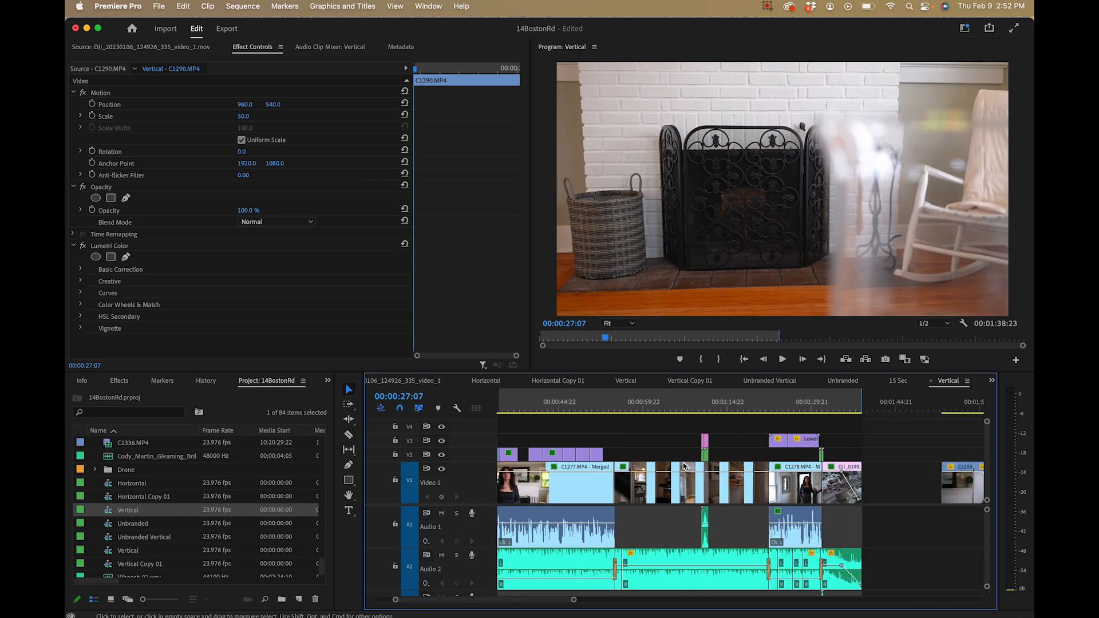
pyautogui.click(629, 407)
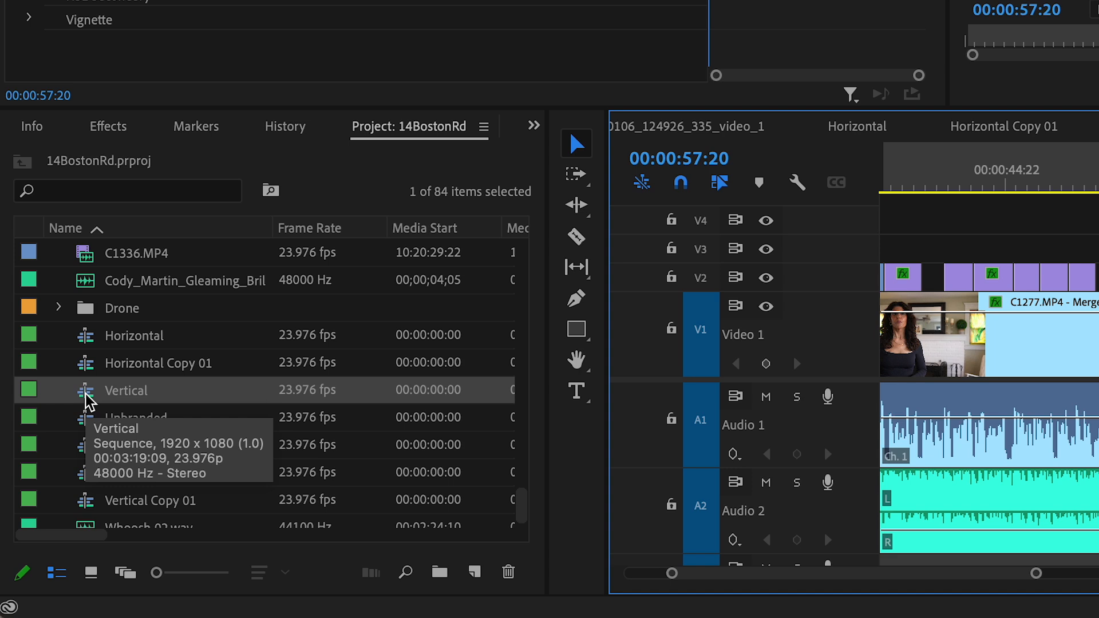
# Change the Vertical sequence's frame size to 1080 horizontal by 1920 vertical and accept deleting its preview files
pyautogui.rightClick(86, 394)
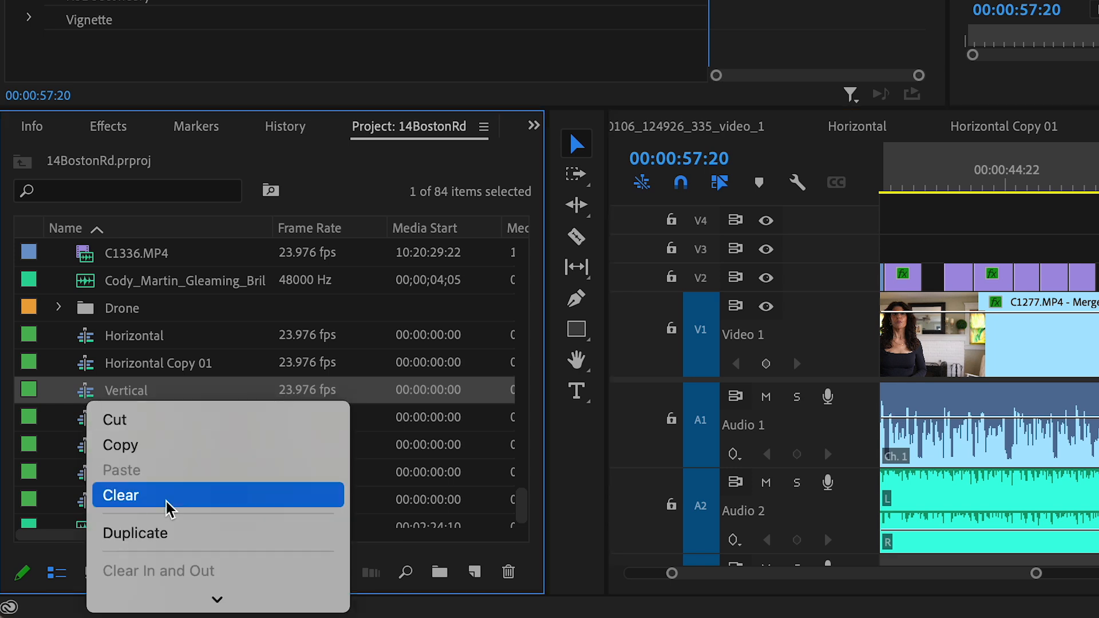
pyautogui.scroll(-3, 172, 579)
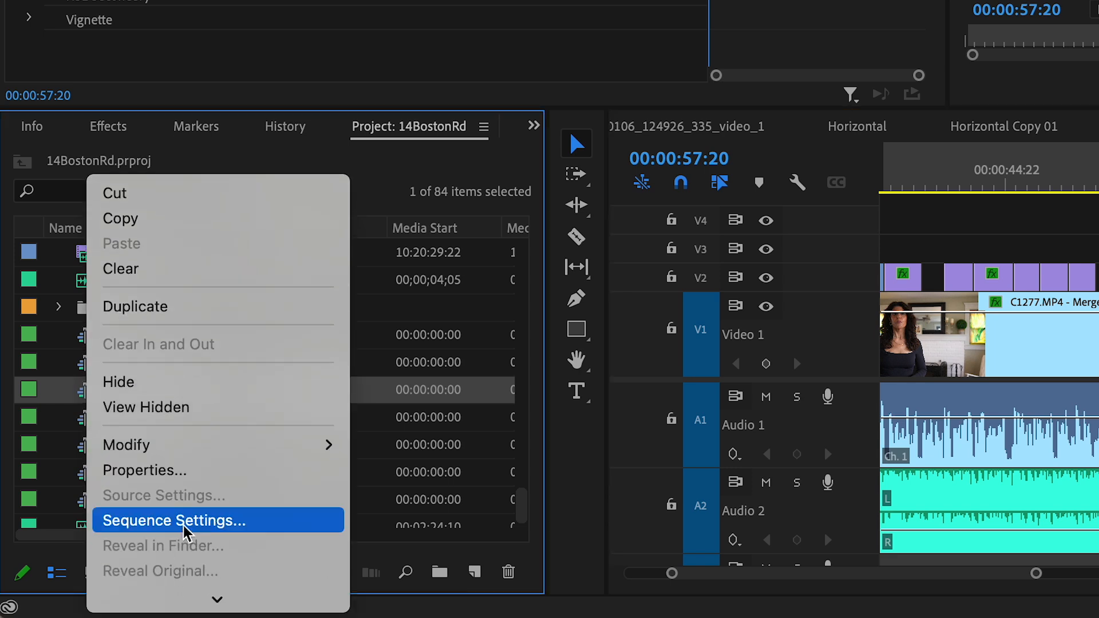
pyautogui.click(155, 522)
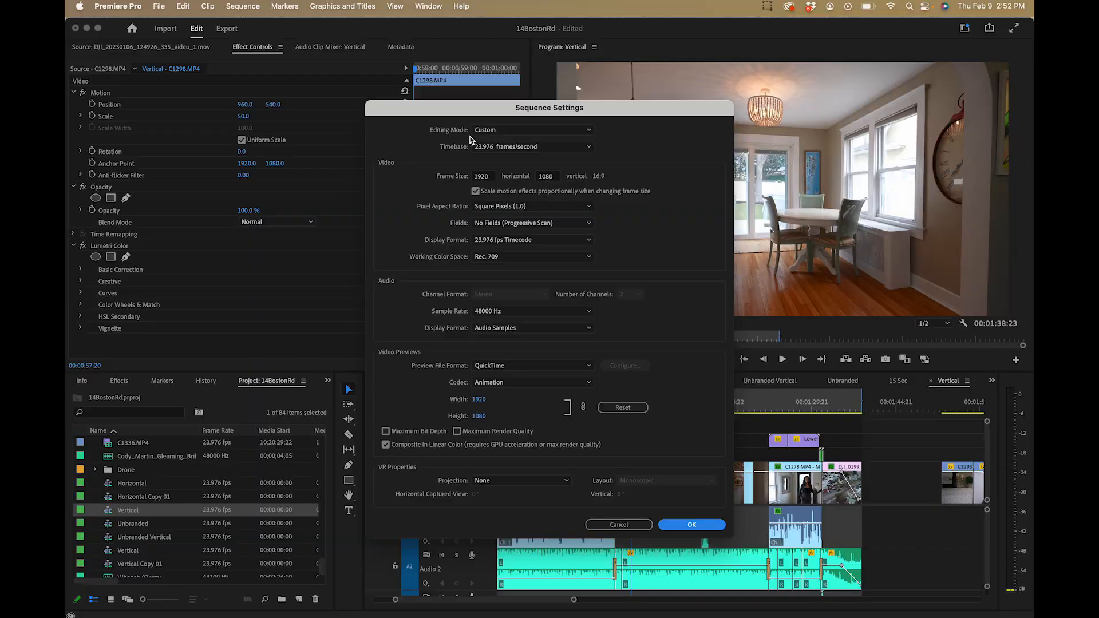
pyautogui.click(481, 176)
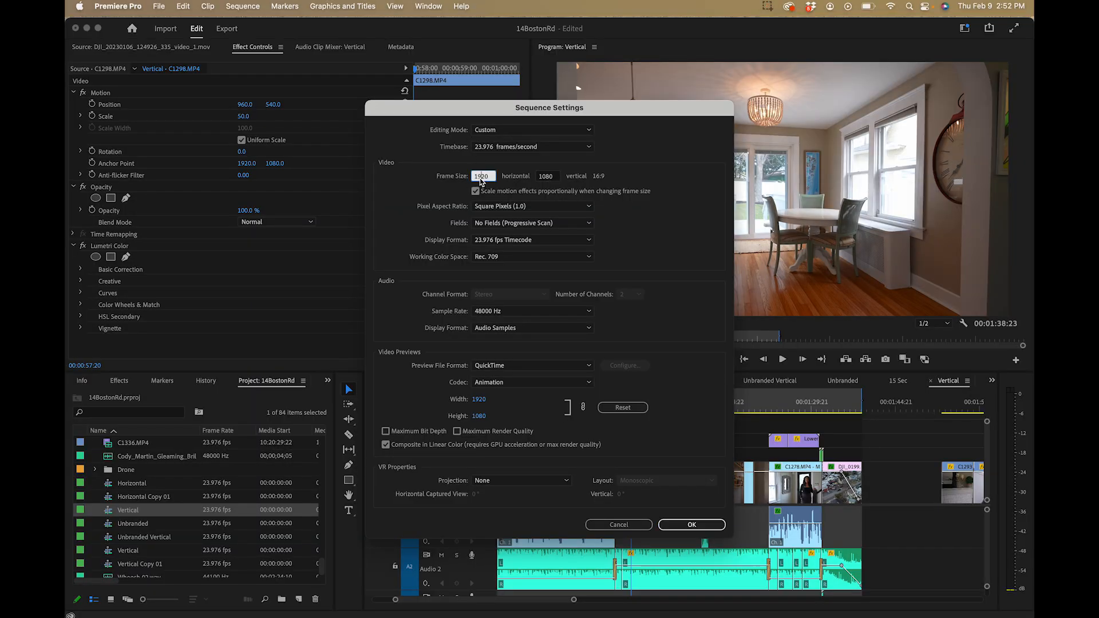
pyautogui.doubleClick(479, 176)
pyautogui.write('1080')
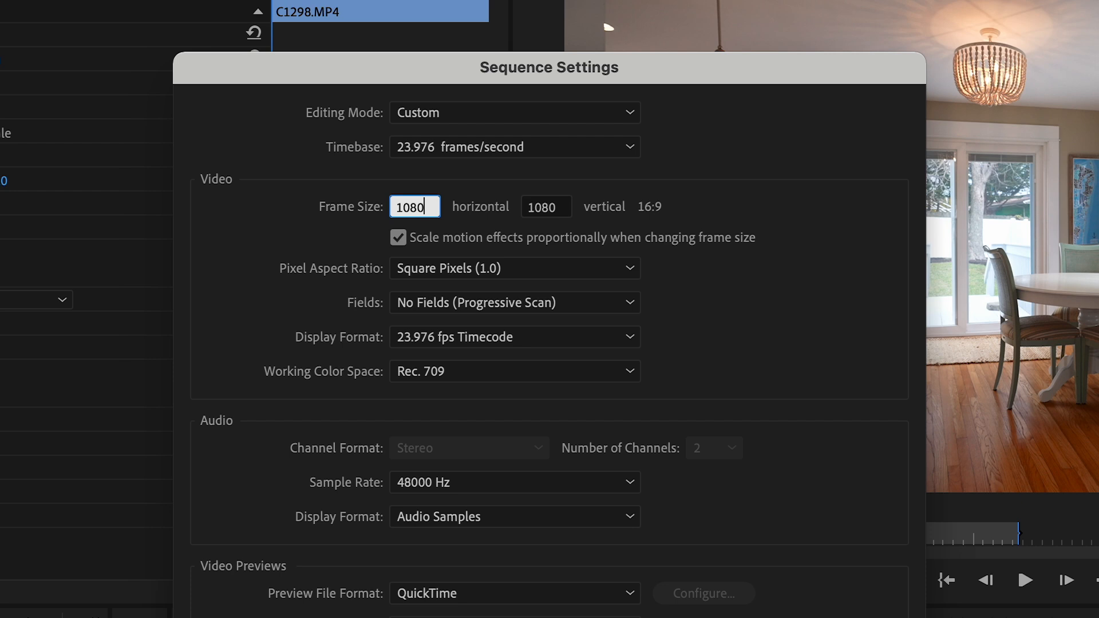
pyautogui.press('Tab')
pyautogui.write('1920')
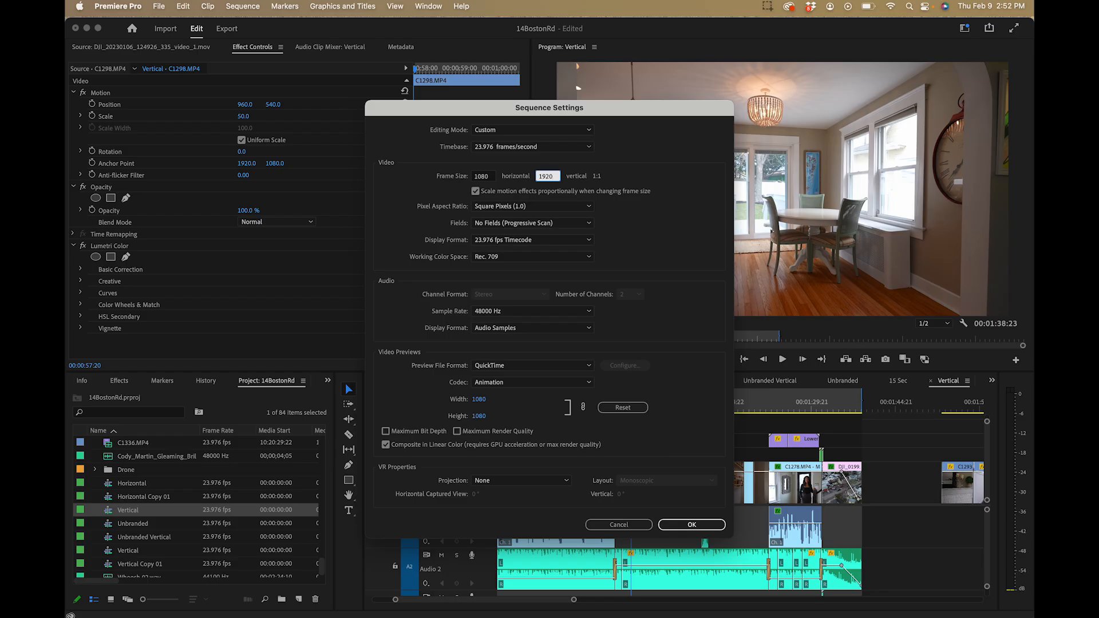
pyautogui.press('Return')
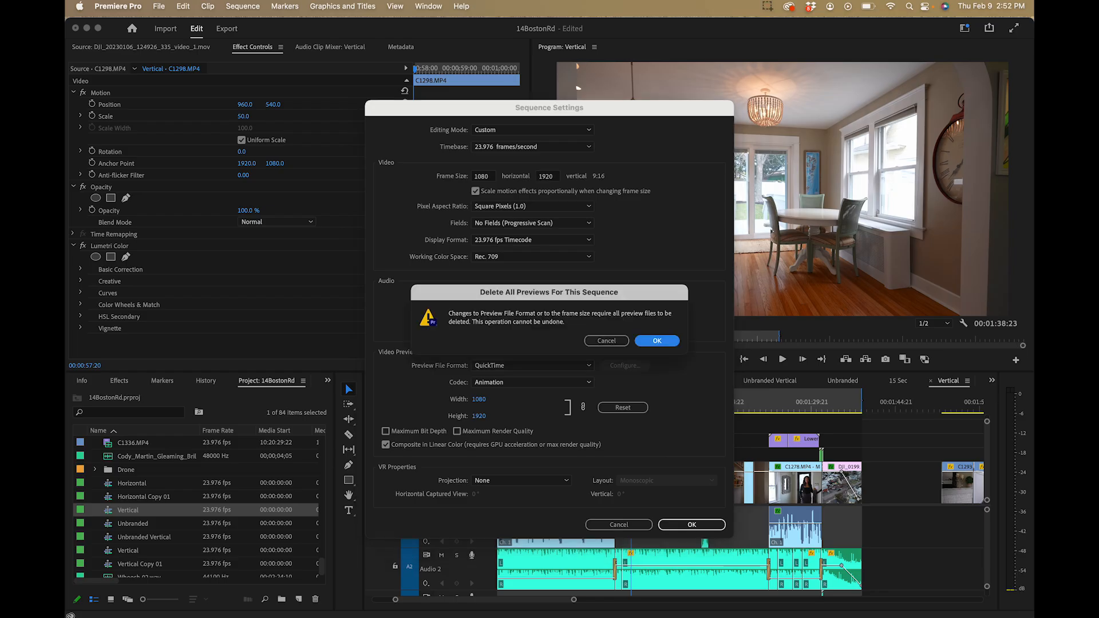
pyautogui.press('Return')
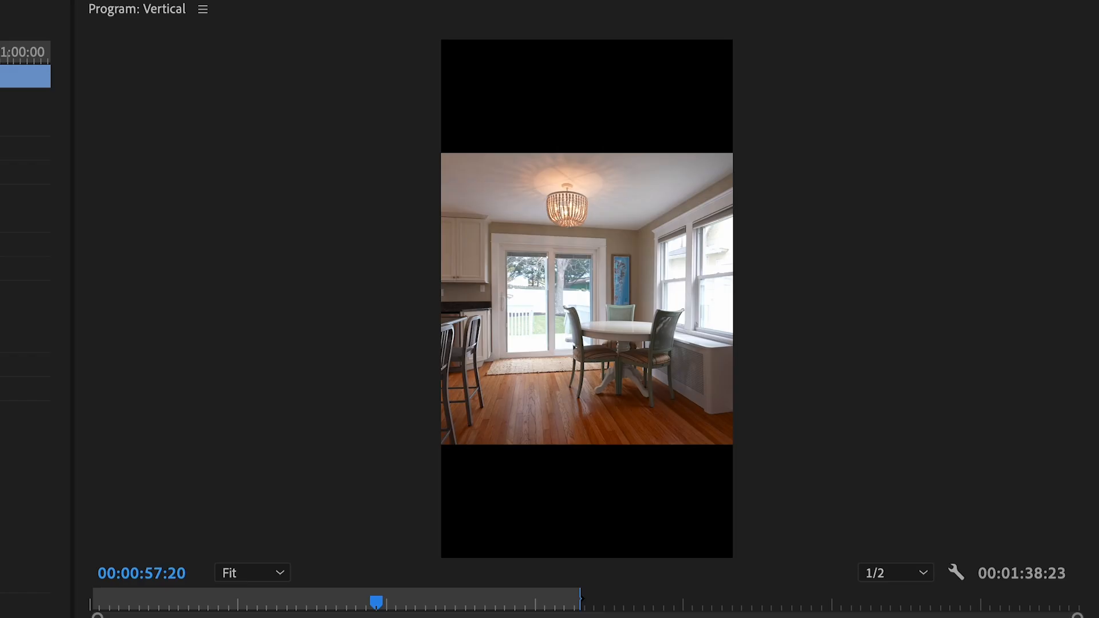
# Enlarge clip C1298.MP4 at 00:00:59:03 to a scale of 100 and reduce it to 91 to fill the vertical frame
pyautogui.click(621, 403)
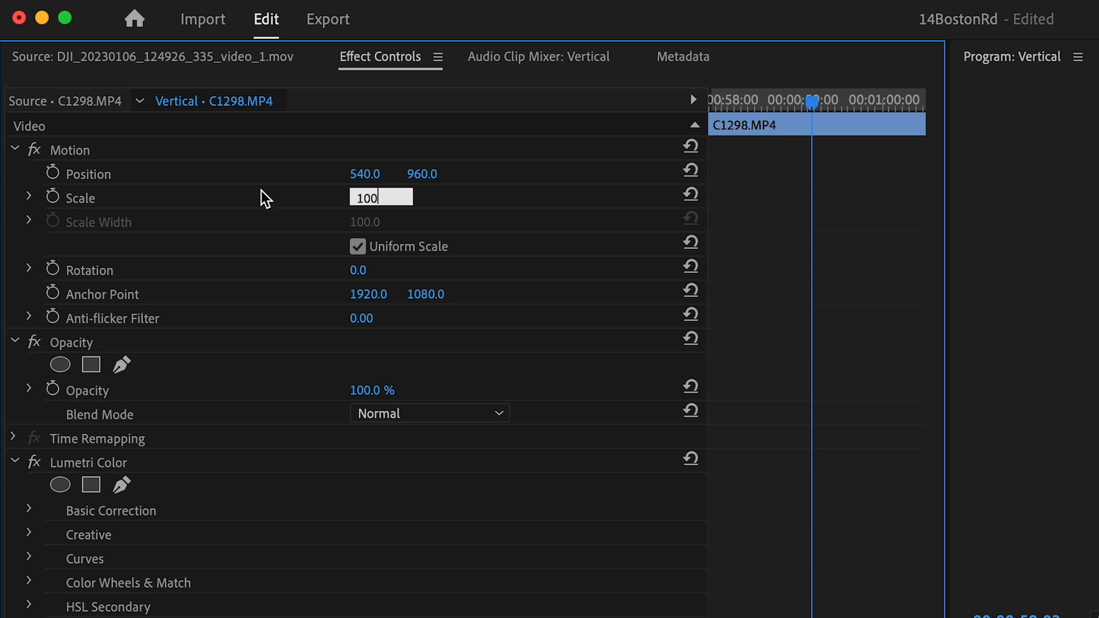
pyautogui.press('Return')
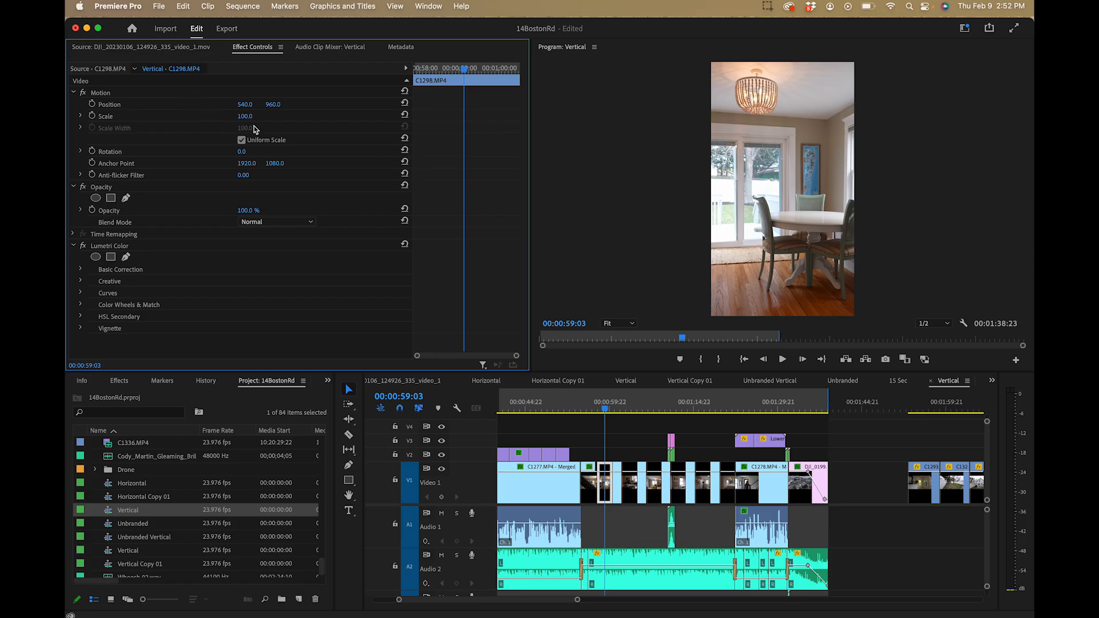
pyautogui.moveTo(246, 117); pyautogui.dragTo(241, 118)
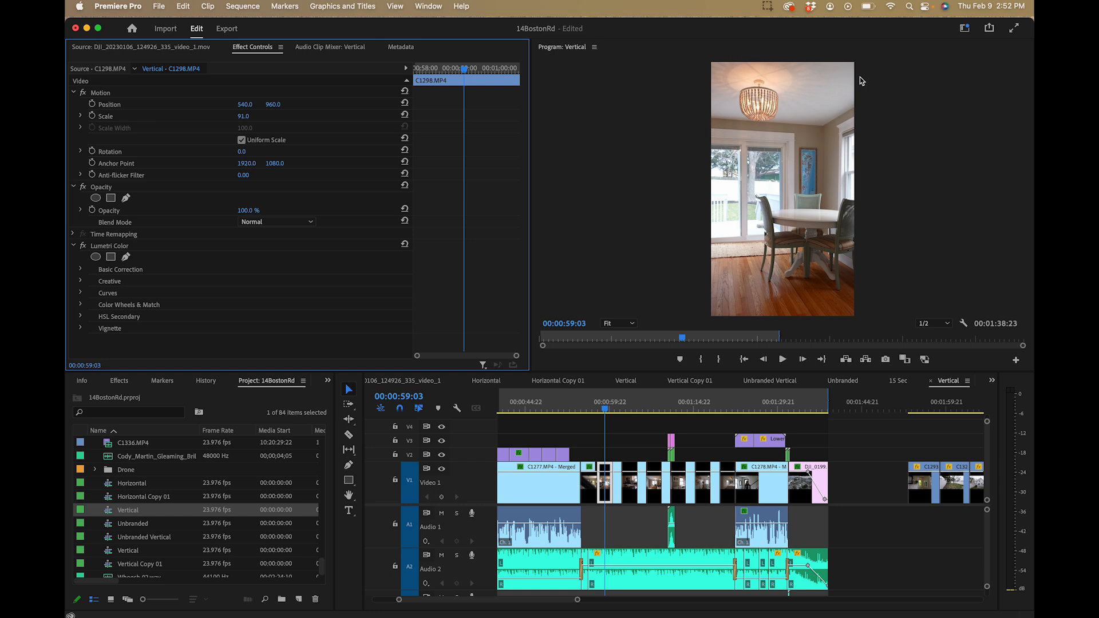
# Reposition clip C1298.MP4 horizontally in the vertical frame to position 349.4, 960.0 so the dining table is centred
pyautogui.click(156, 90)
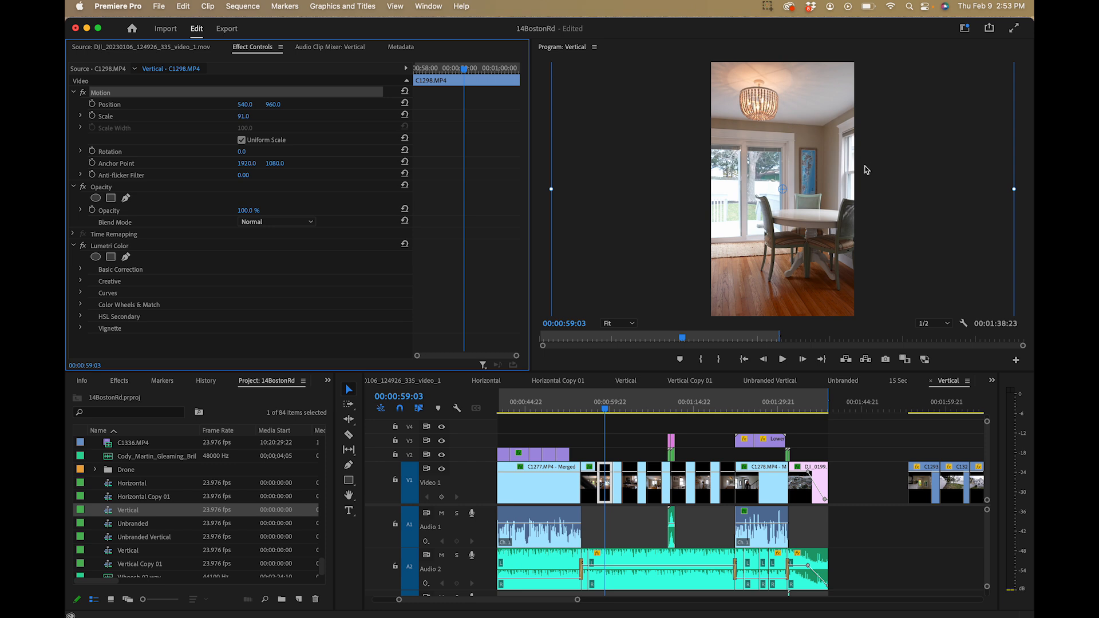
pyautogui.moveTo(844, 265); pyautogui.dragTo(820, 267)
pyautogui.moveTo(764, 218); pyautogui.dragTo(710, 206)
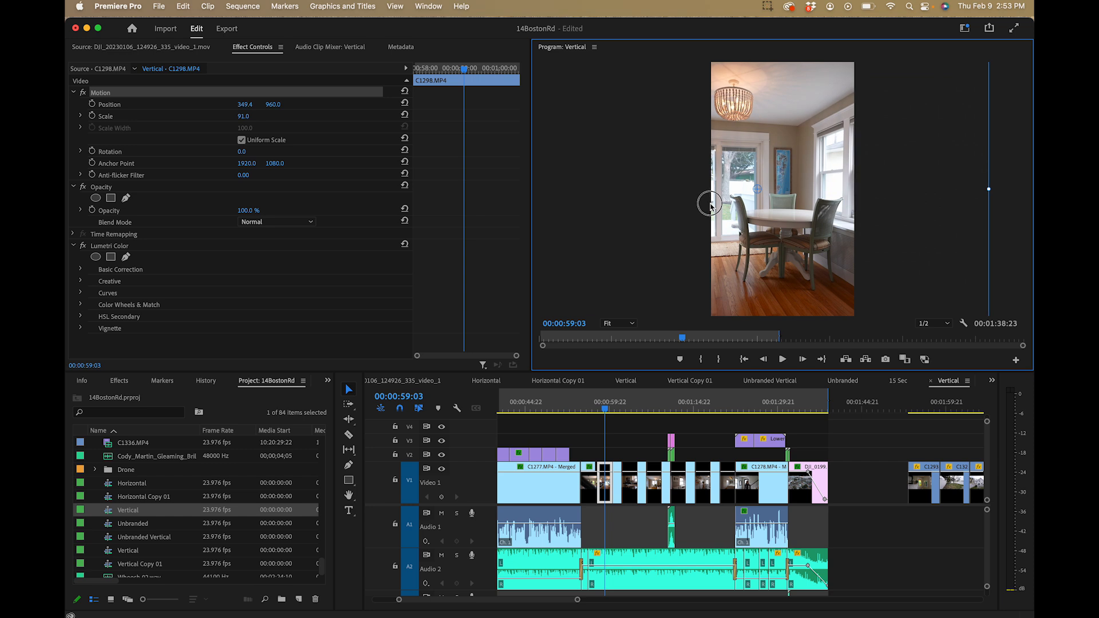
# Play back the reframed dining room clip C1298.MP4 from 00:00:57:20 to check its framing
pyautogui.click(598, 408)
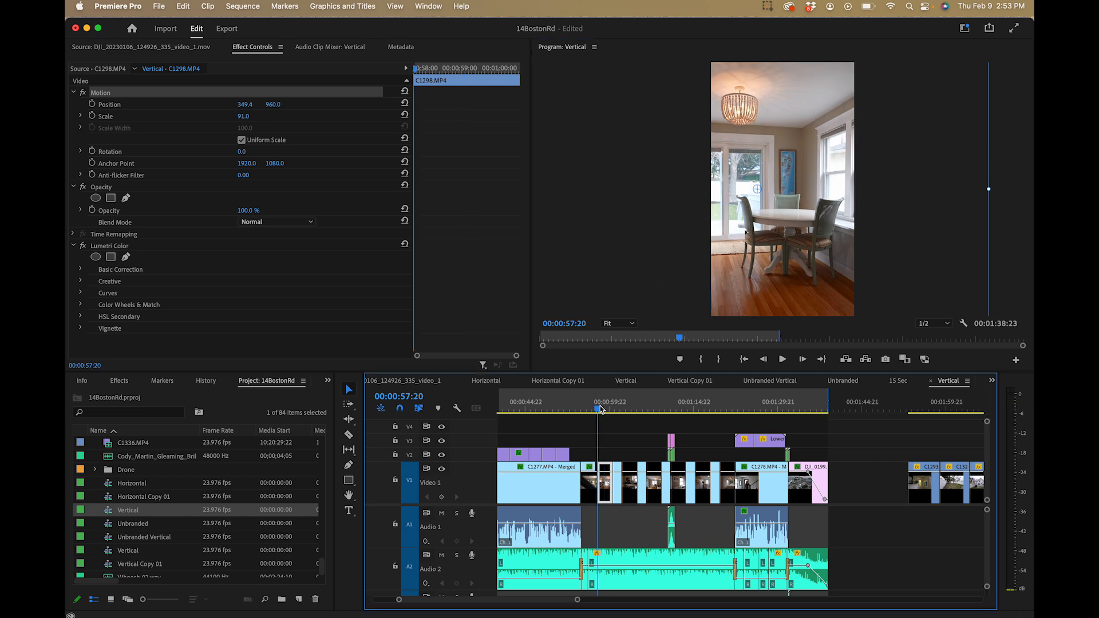
pyautogui.press('space')
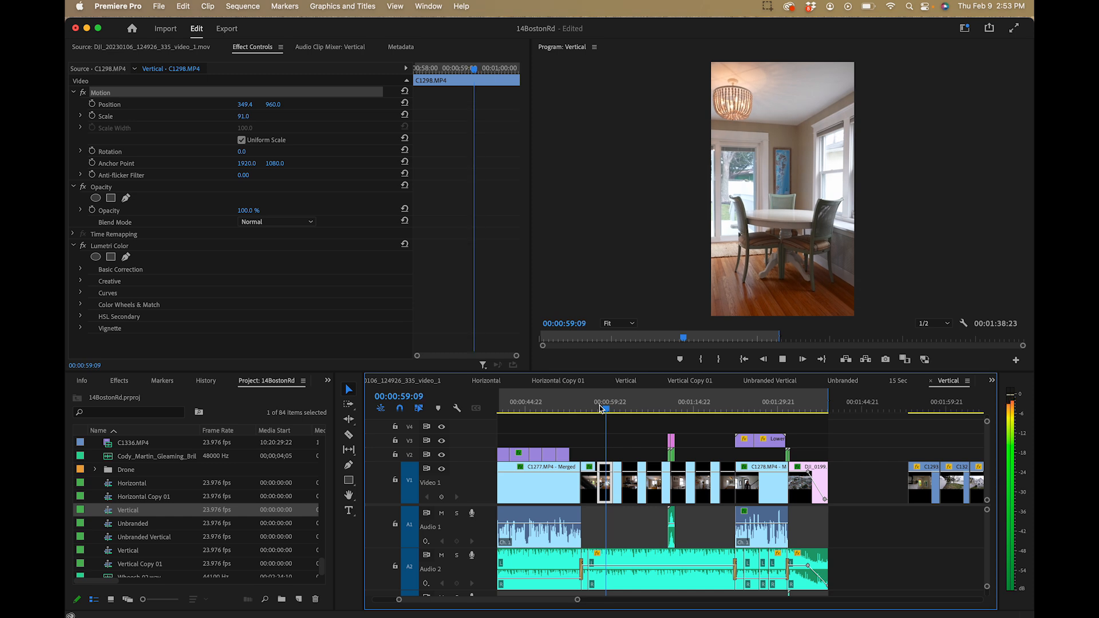
pyautogui.press('space')
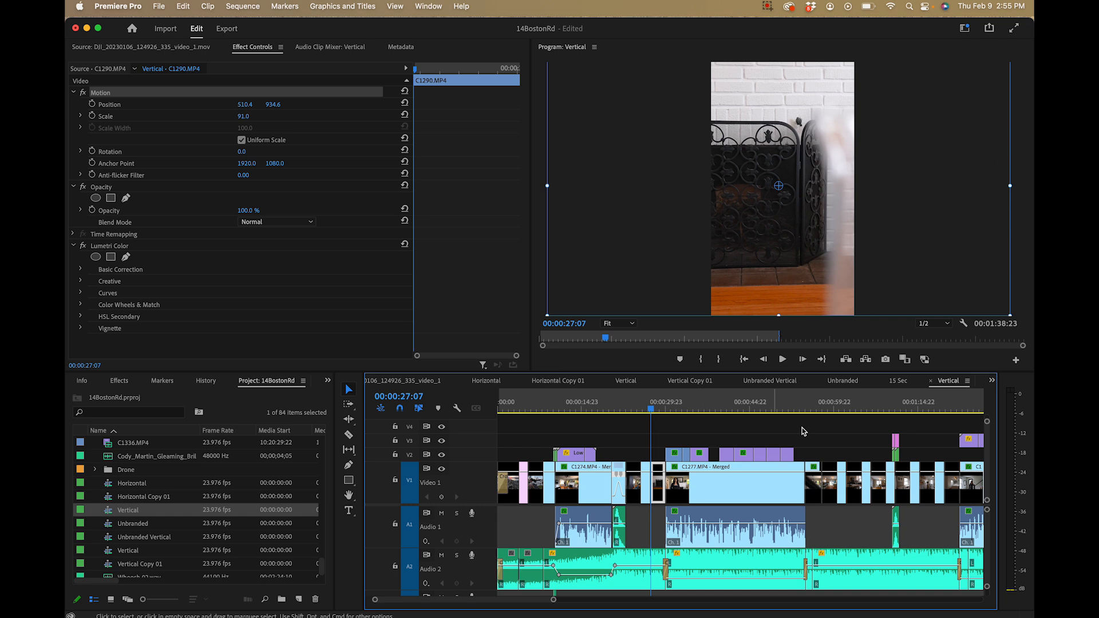
# Place the playhead on clip C1310.MP4 at 00:00:25:16 in the Vertical sequence
pyautogui.click(642, 410)
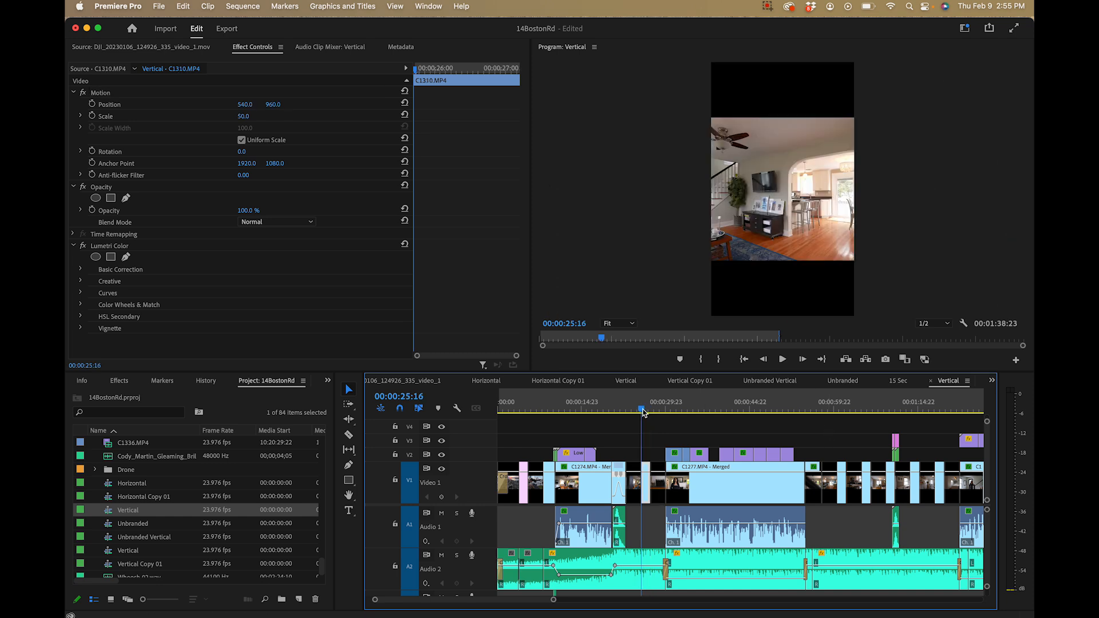